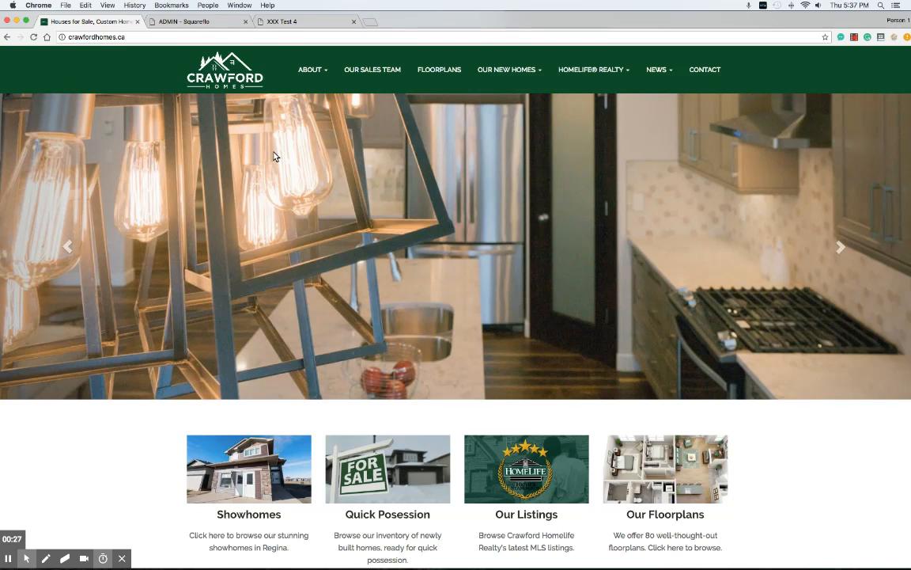
# - Open the new homes listings on the Crawford Homes site and look through the properties offered
pyautogui.click(485, 73)
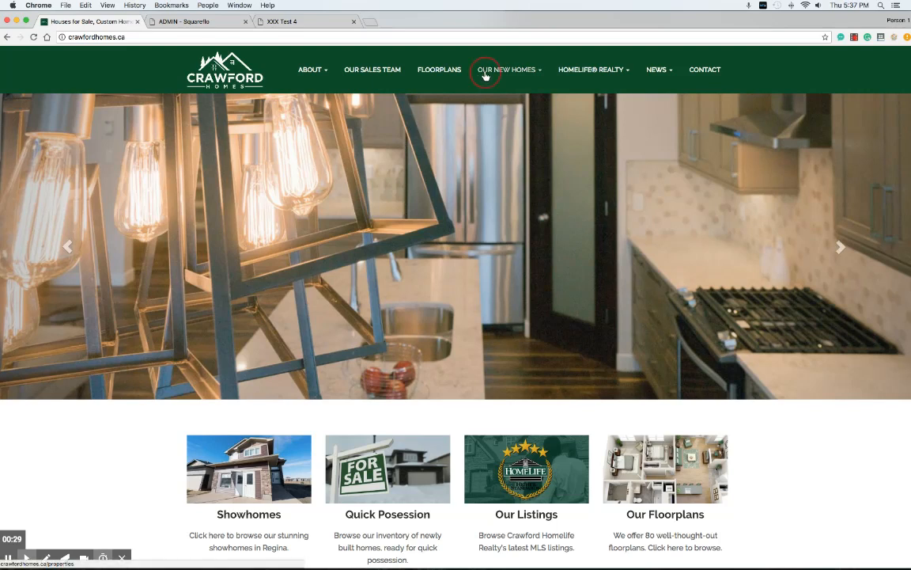
pyautogui.click(497, 94)
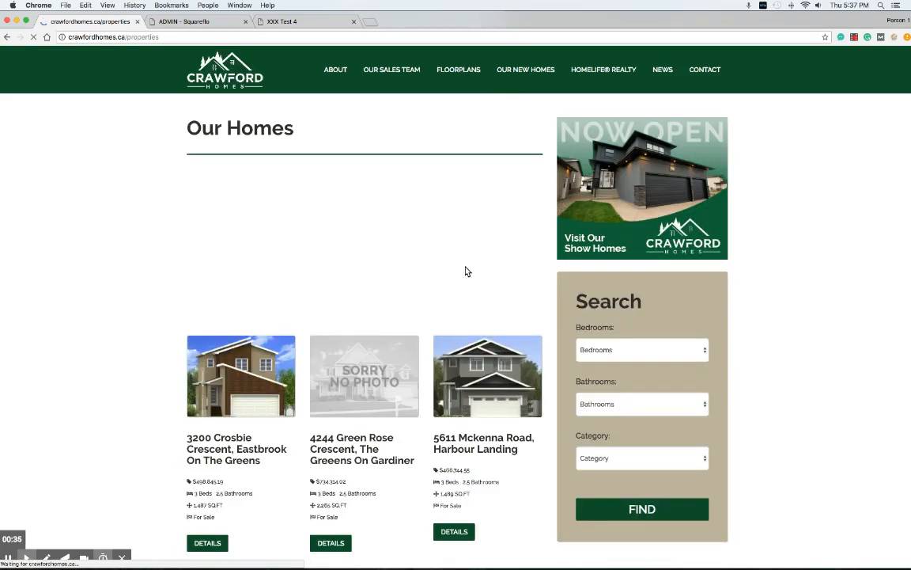
pyautogui.scroll(-10, 146, 207)
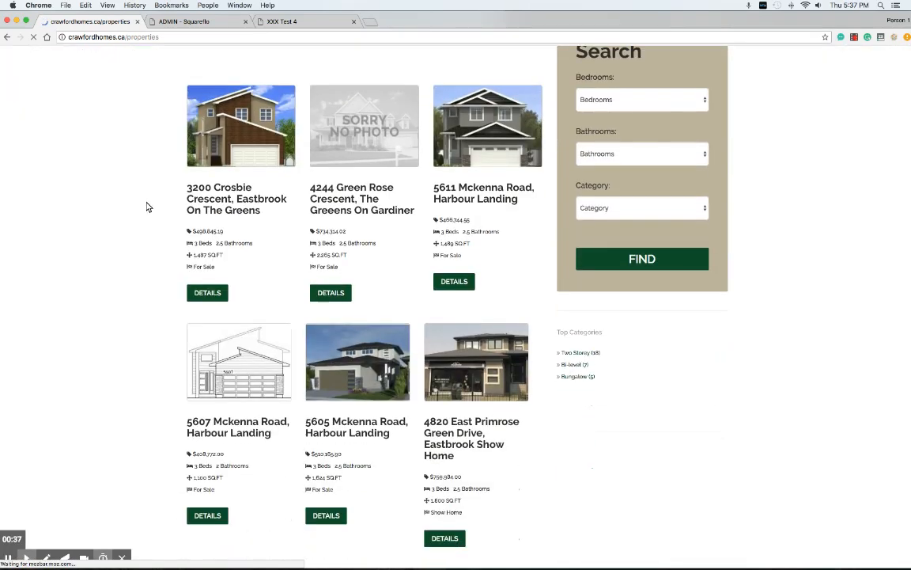
pyautogui.scroll(-8, 147, 208)
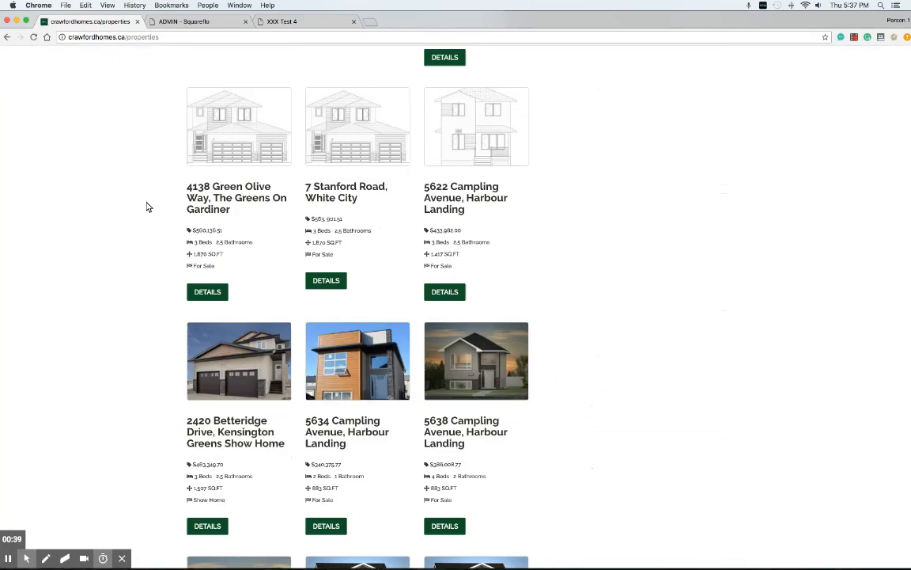
pyautogui.scroll(-2, 146, 207)
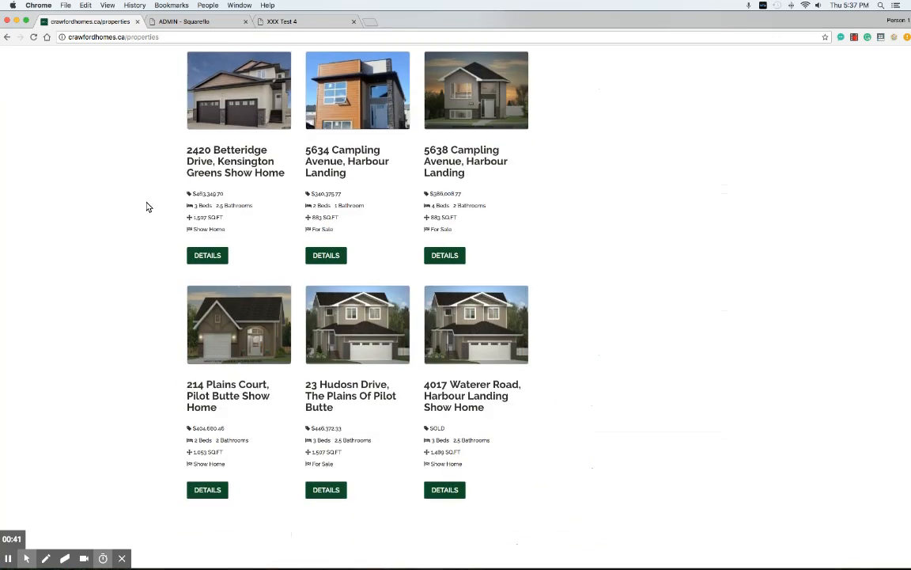
pyautogui.scroll(12, 147, 207)
pyautogui.scroll(8, 147, 208)
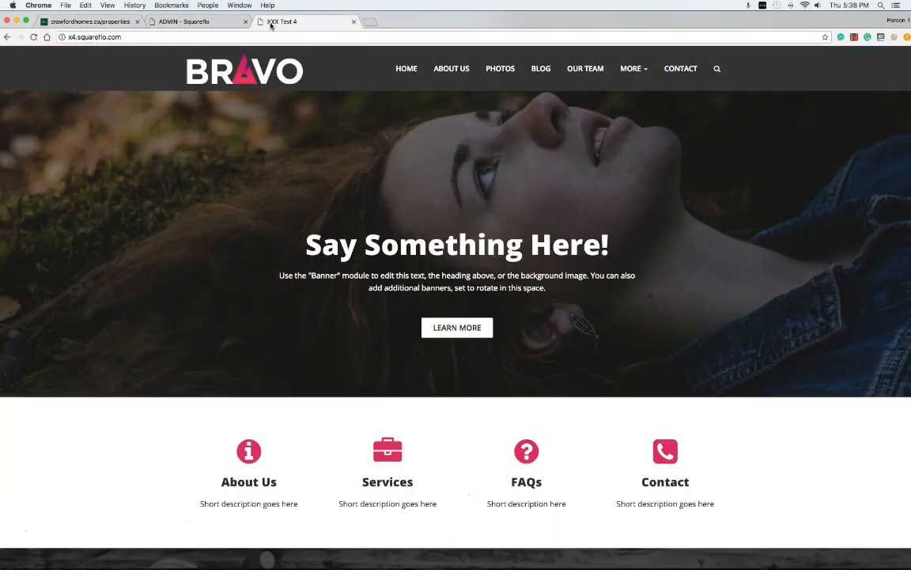
# - Close the Crawford Homes site and open the Properties page of the XXX Test 4 website
pyautogui.click(271, 22)
pyautogui.click(137, 22)
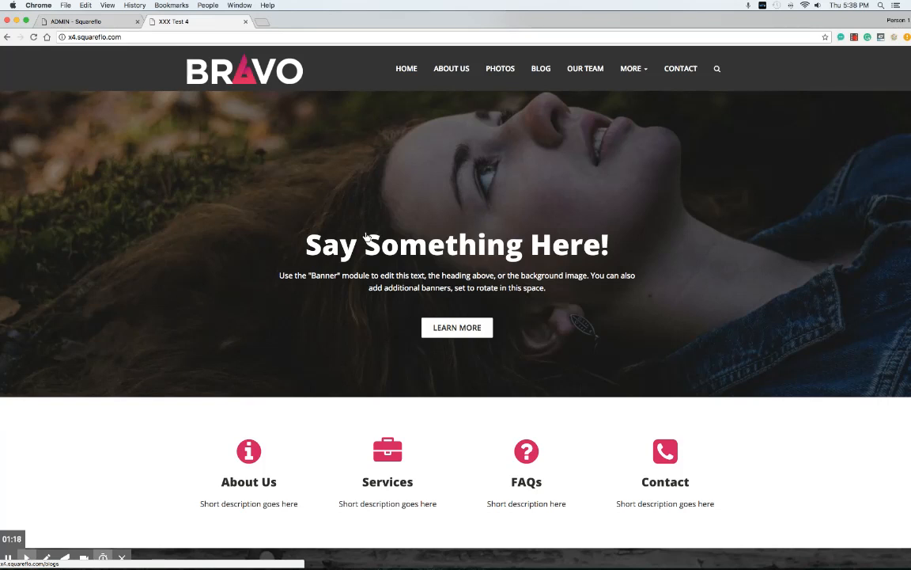
pyautogui.click(632, 68)
pyautogui.click(638, 172)
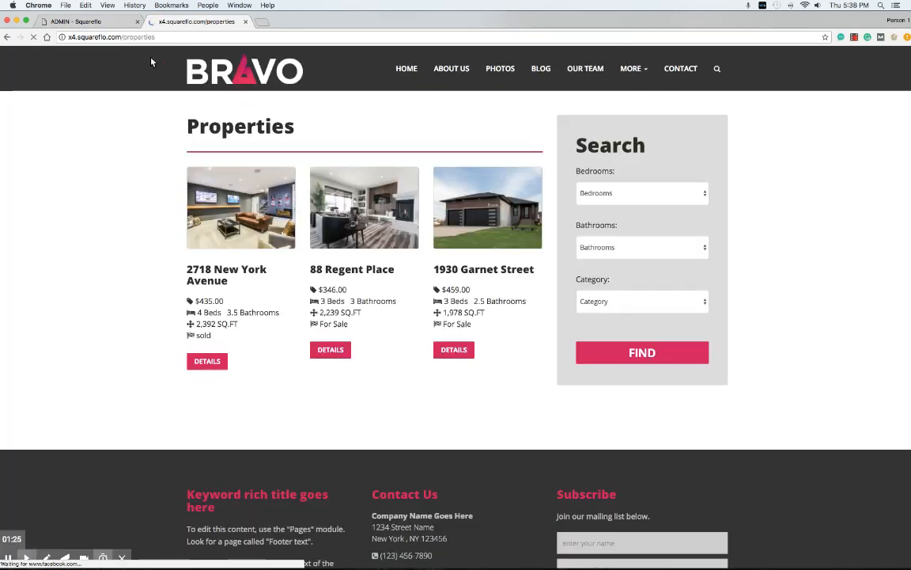
# - Switch to the Squareflo admin and open the Properties module for XXX Test 4
pyautogui.click(87, 21)
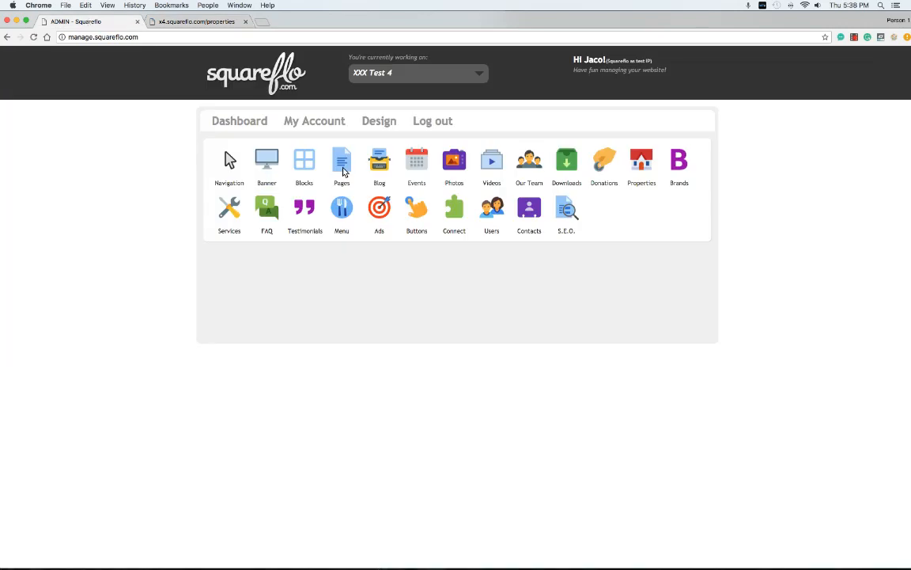
pyautogui.click(640, 158)
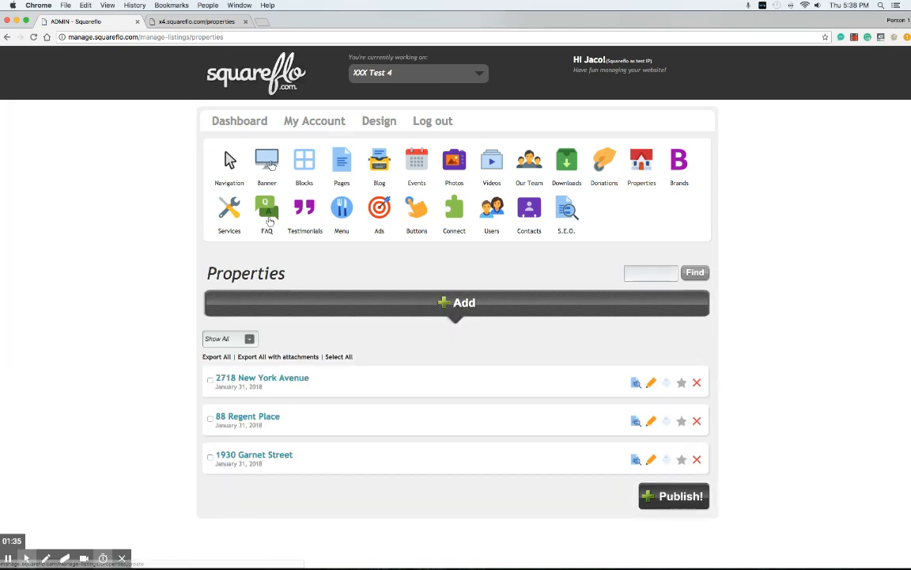
# - Return to the public Properties page, open the first listing and review its photos, key details and description
pyautogui.click(196, 21)
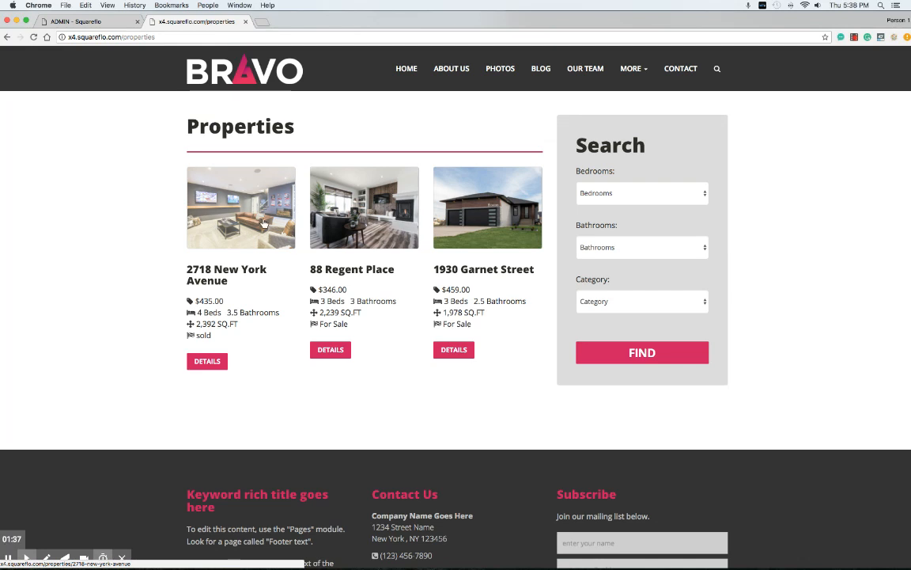
pyautogui.click(235, 225)
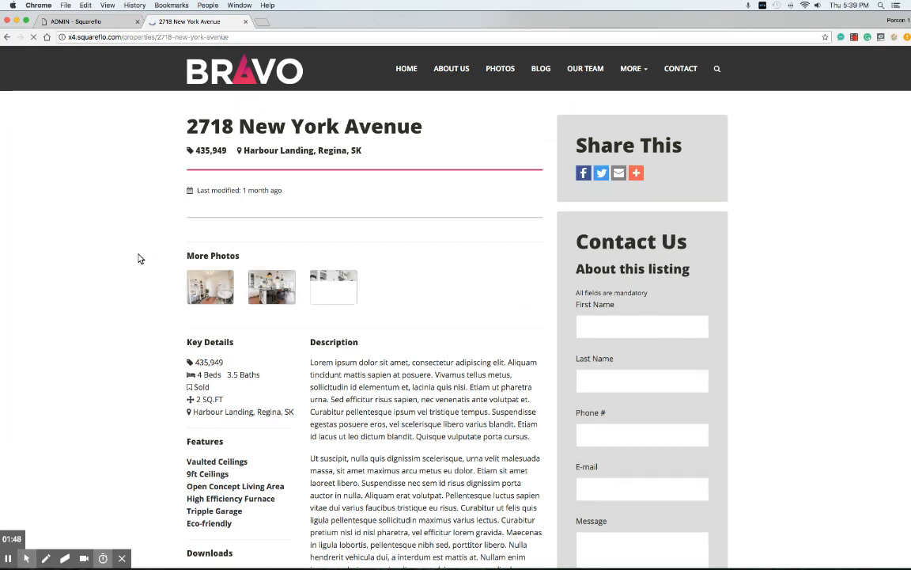
pyautogui.scroll(-2, 142, 261)
pyautogui.scroll(-5, 114, 204)
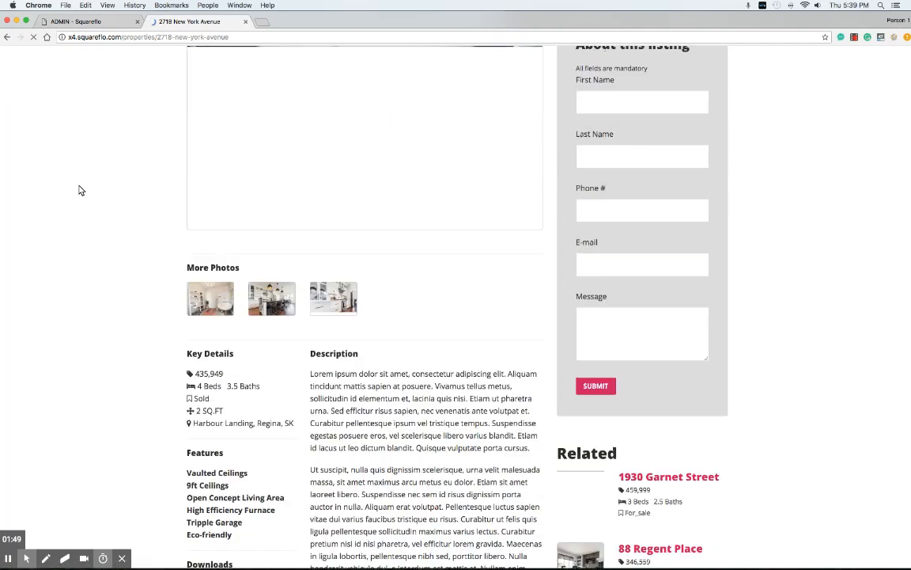
pyautogui.scroll(3, 114, 205)
pyautogui.scroll(4, 114, 205)
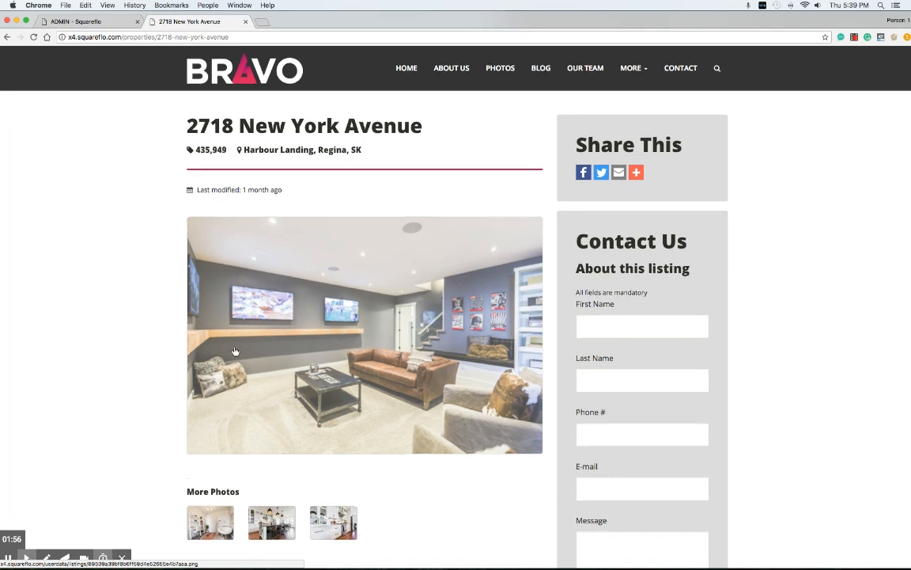
pyautogui.scroll(-2, 71, 281)
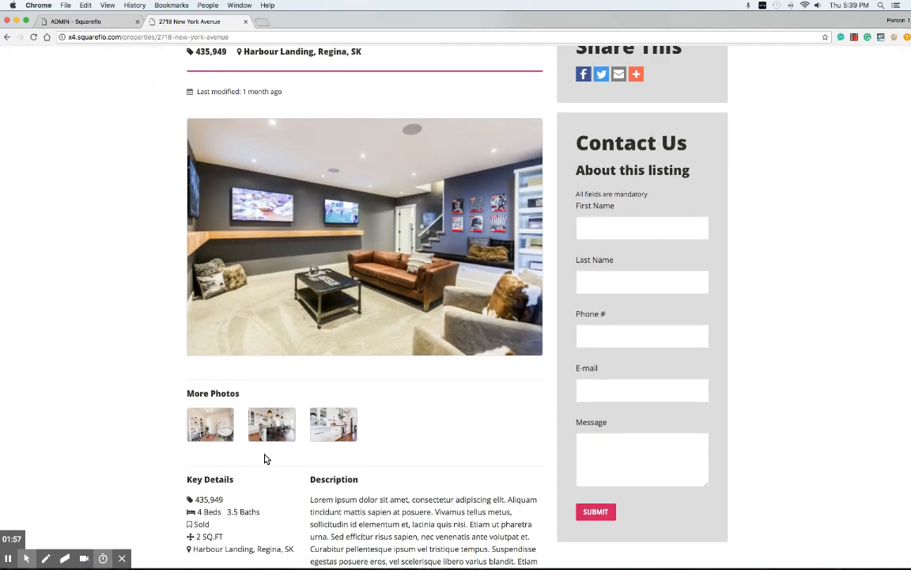
# - View the listing's three additional photos enlarged one after another, and close the photo viewer
pyautogui.click(210, 424)
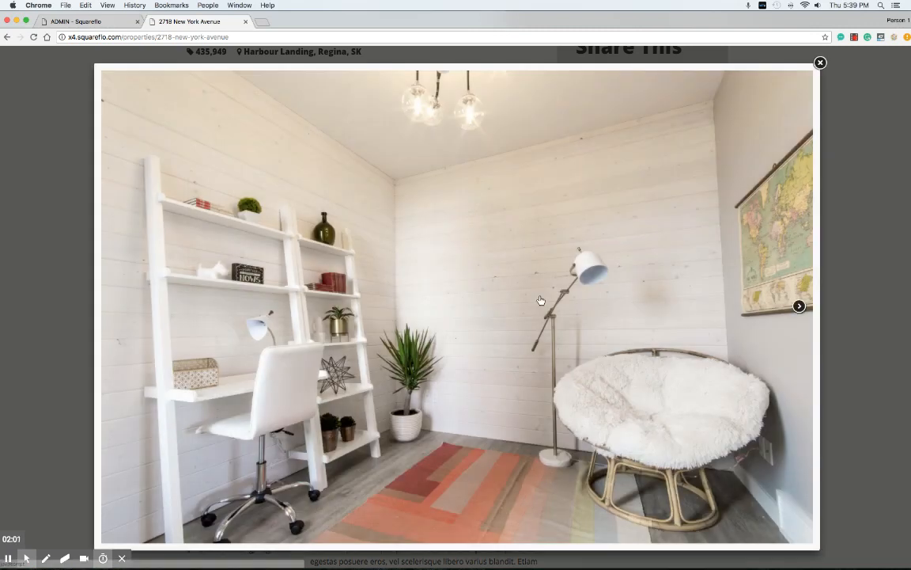
pyautogui.click(799, 307)
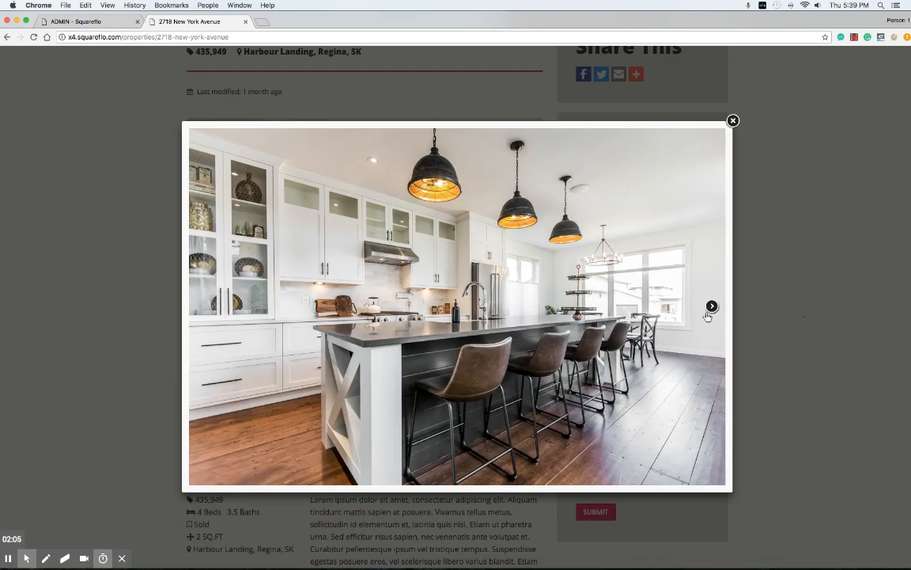
pyautogui.click(712, 306)
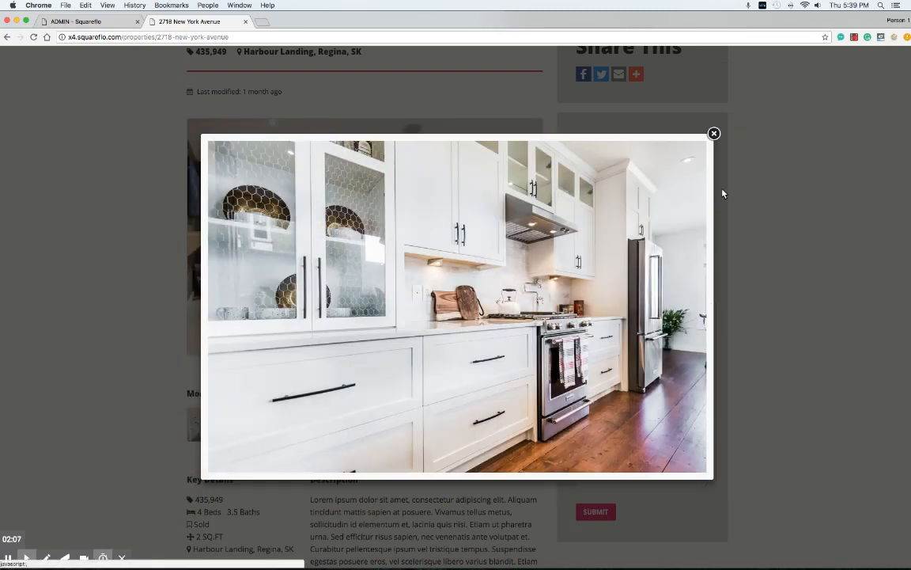
pyautogui.click(714, 133)
# - Create a new property in the Squareflo admin and title it "1234 Avenue East"
pyautogui.click(96, 21)
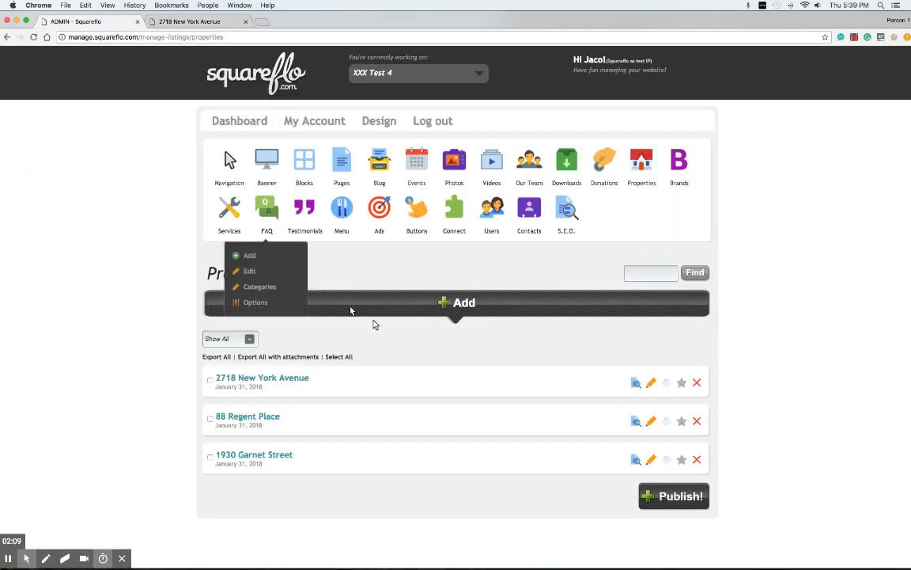
pyautogui.click(465, 305)
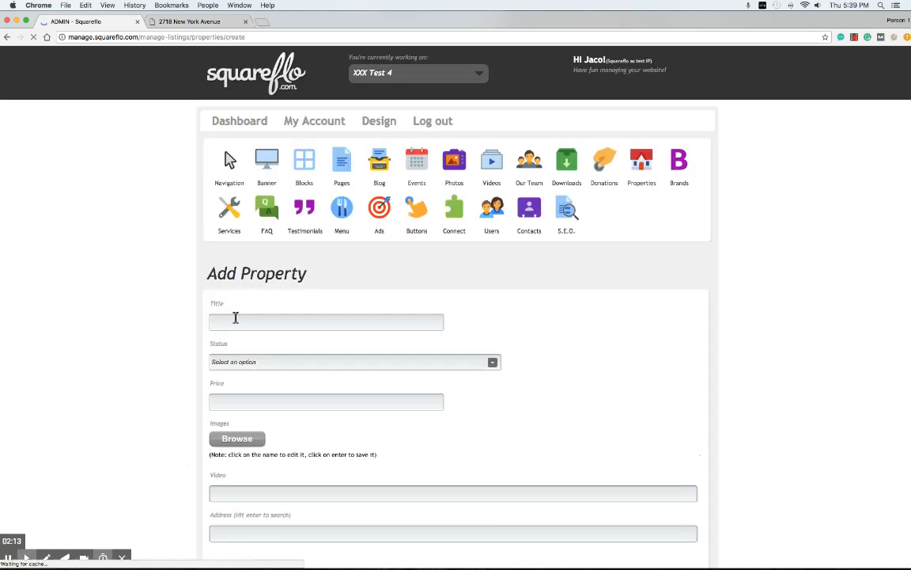
pyautogui.click(233, 321)
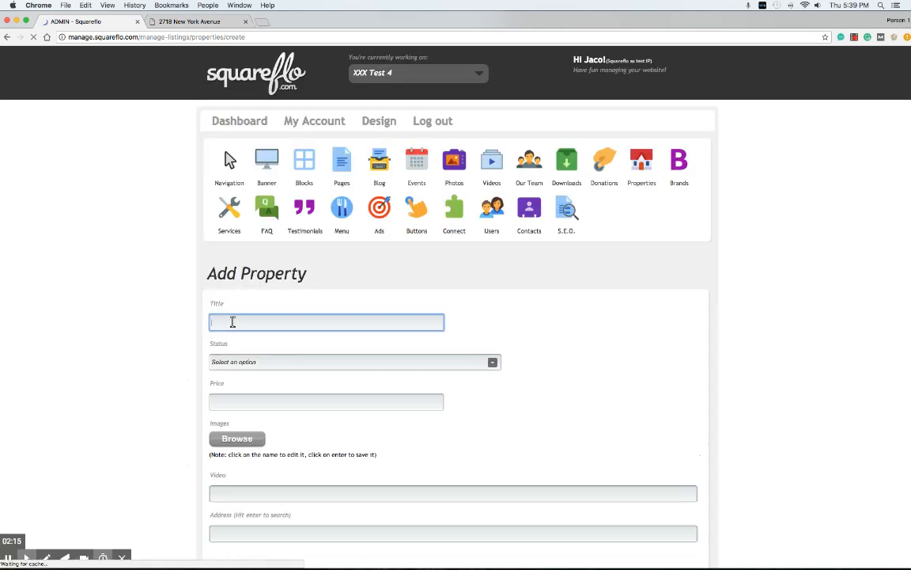
pyautogui.write('1234')
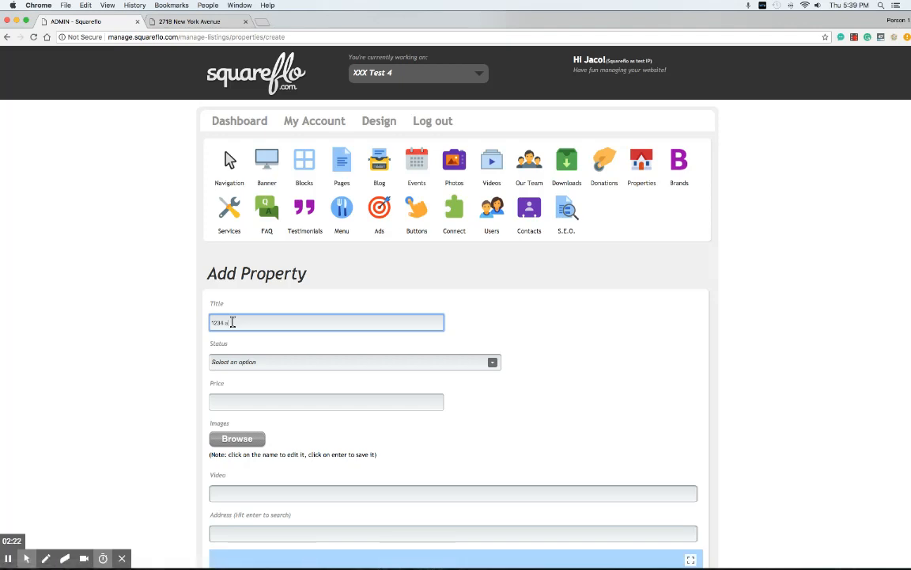
pyautogui.write('Avenue East')
# - Set the property's status to Other with the custom text "For Rent", and its price to 399,000
pyautogui.click(244, 369)
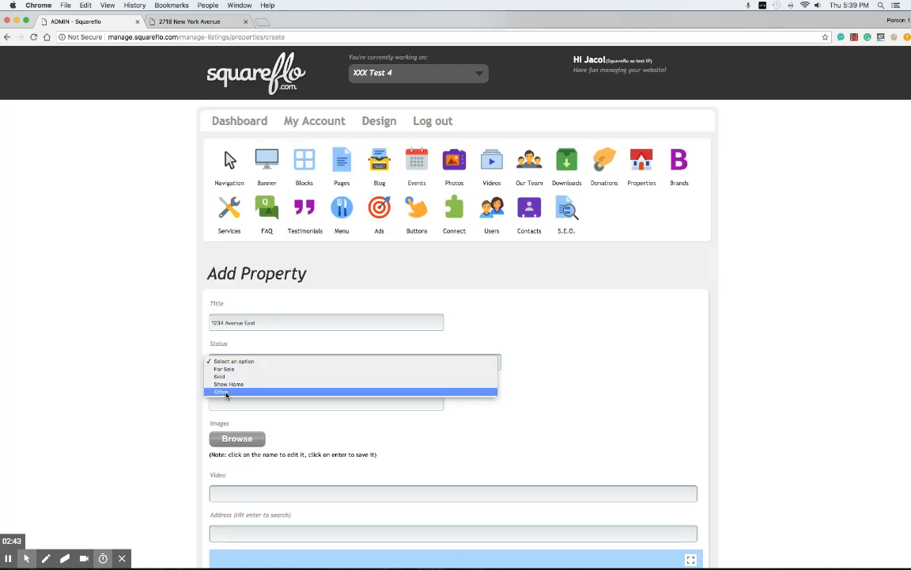
pyautogui.click(225, 391)
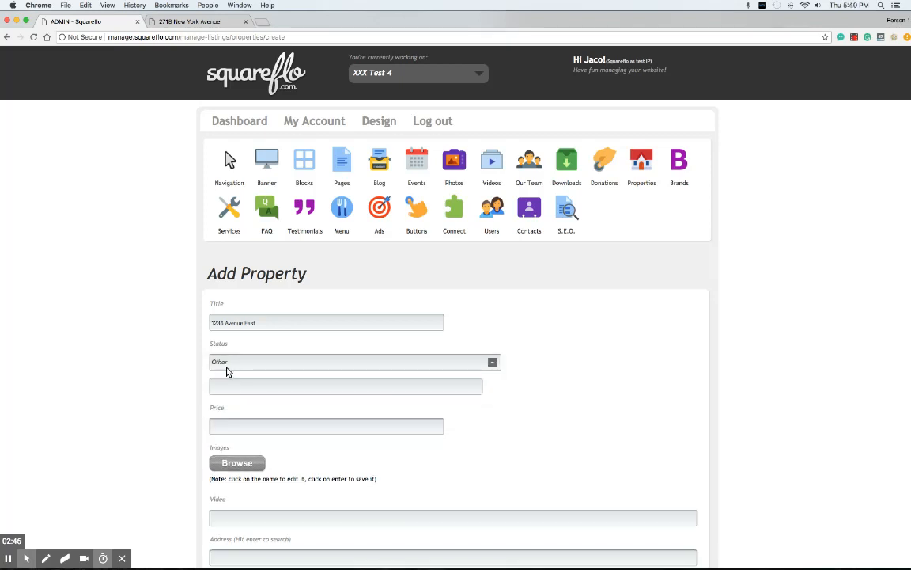
pyautogui.click(221, 385)
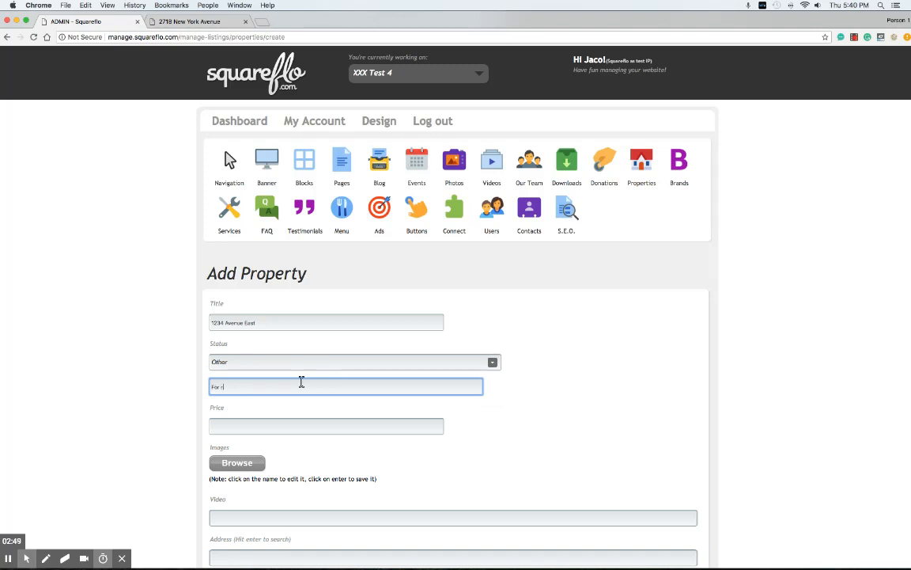
pyautogui.write('For Rent')
pyautogui.click(243, 424)
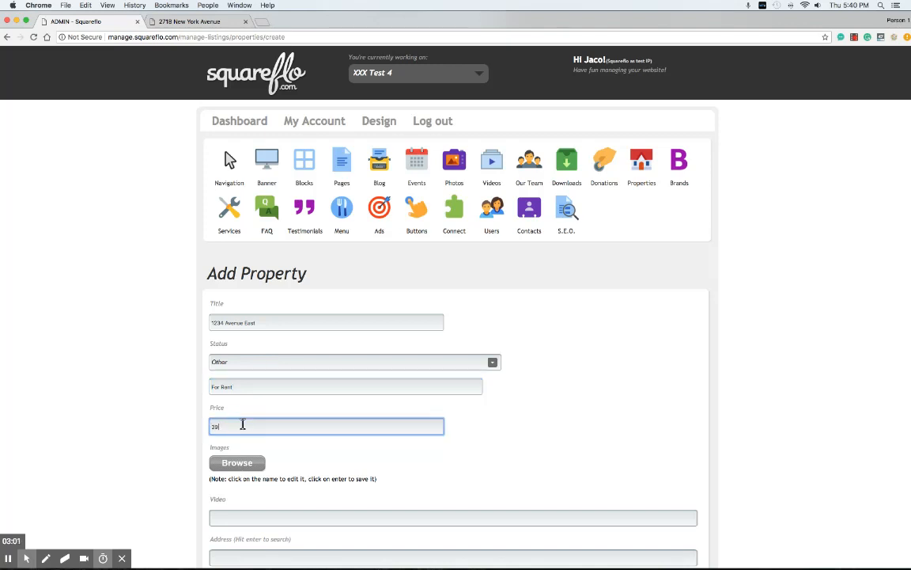
pyautogui.write('399,000')
pyautogui.click(456, 402)
# - Upload the six images home-1 to home-6 from the Desktop to the new property
pyautogui.scroll(-3, 519, 402)
pyautogui.click(236, 370)
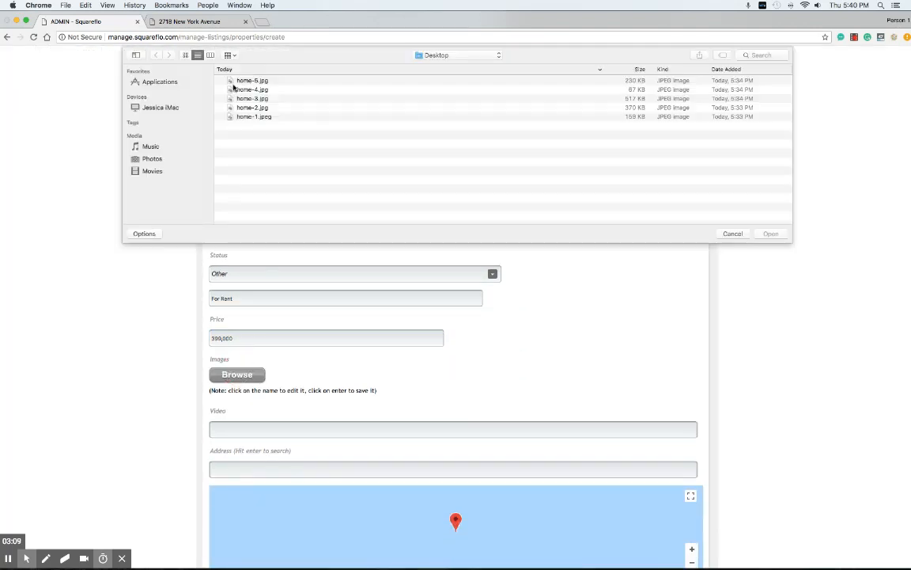
pyautogui.click(239, 81)
pyautogui.keyDown('shift'); pyautogui.click(246, 121); pyautogui.keyUp('shift')
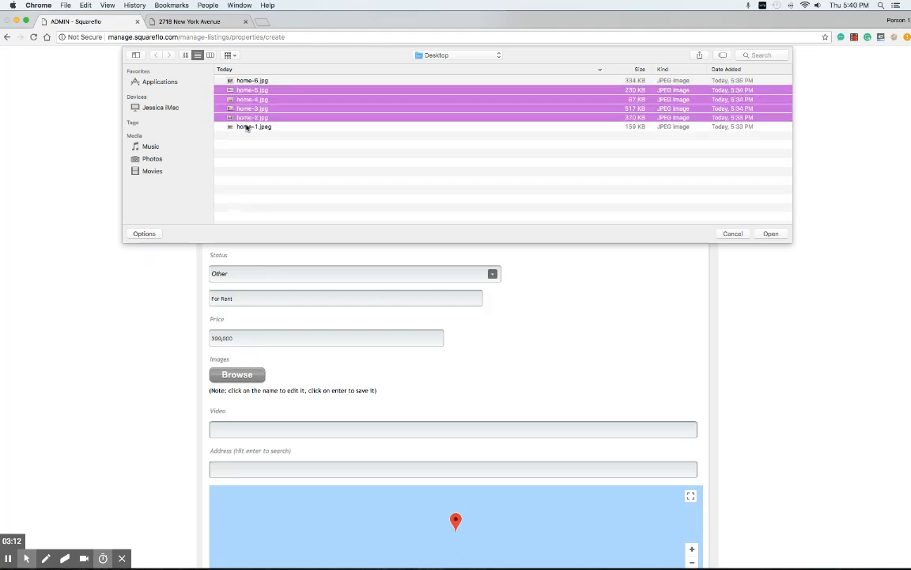
pyautogui.click(248, 129)
pyautogui.keyDown('shift'); pyautogui.click(259, 81); pyautogui.keyUp('shift')
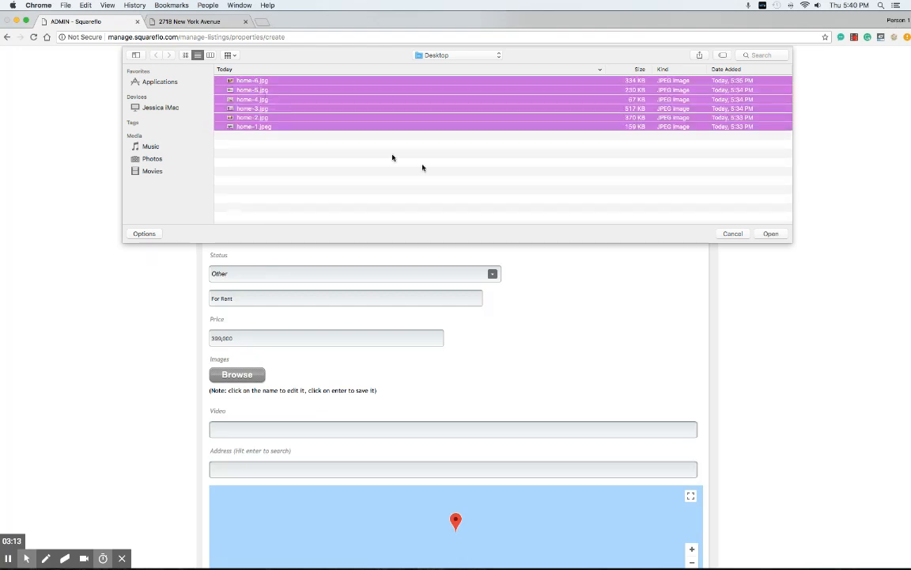
pyautogui.click(767, 233)
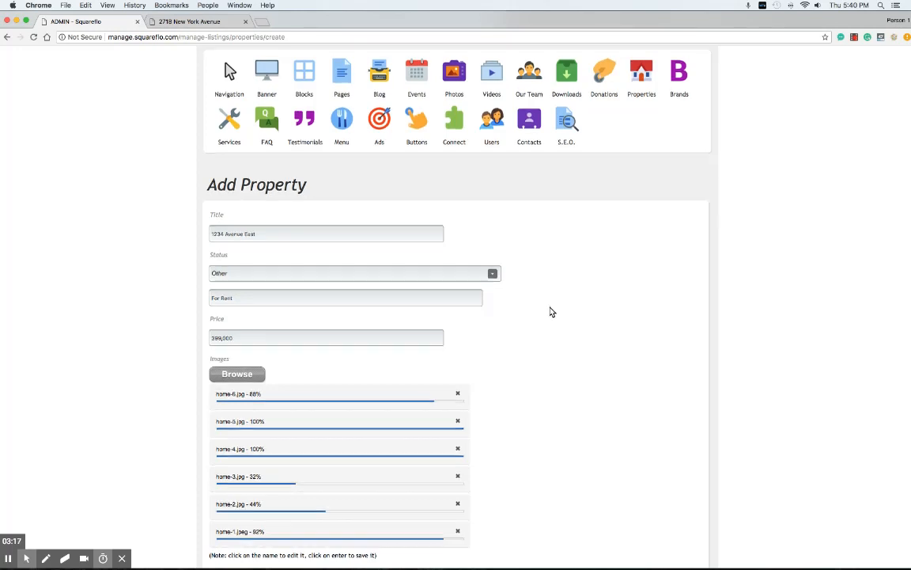
# - Search YouTube for "show home virtual tour" and enter the "Million Dollar Home Virtual Tours" link as the property's video
pyautogui.scroll(-5, 552, 310)
pyautogui.scroll(-1, 551, 311)
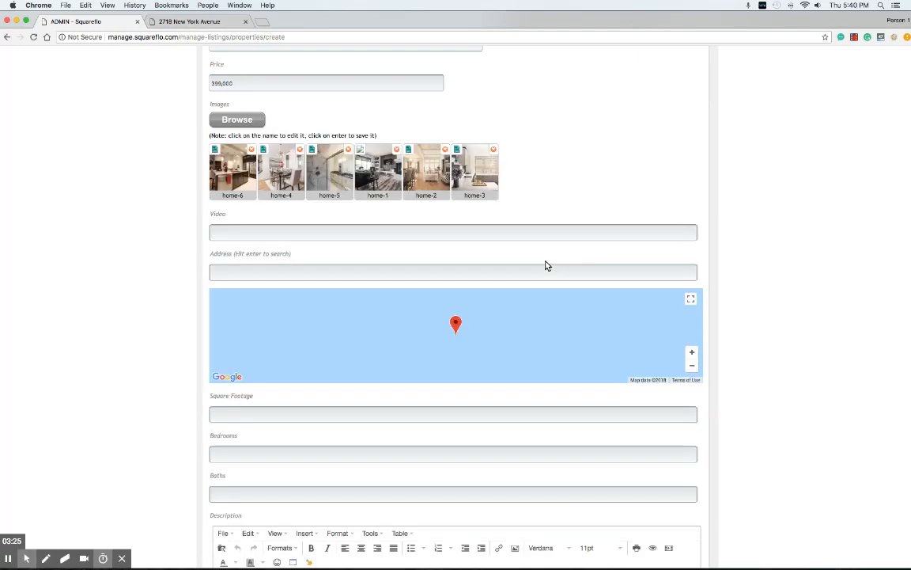
pyautogui.click(289, 231)
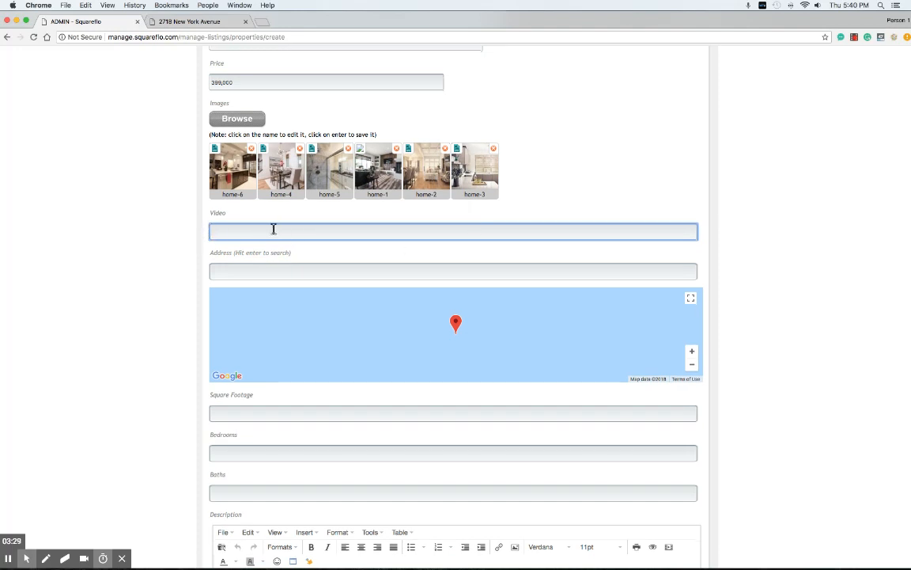
pyautogui.click(260, 21)
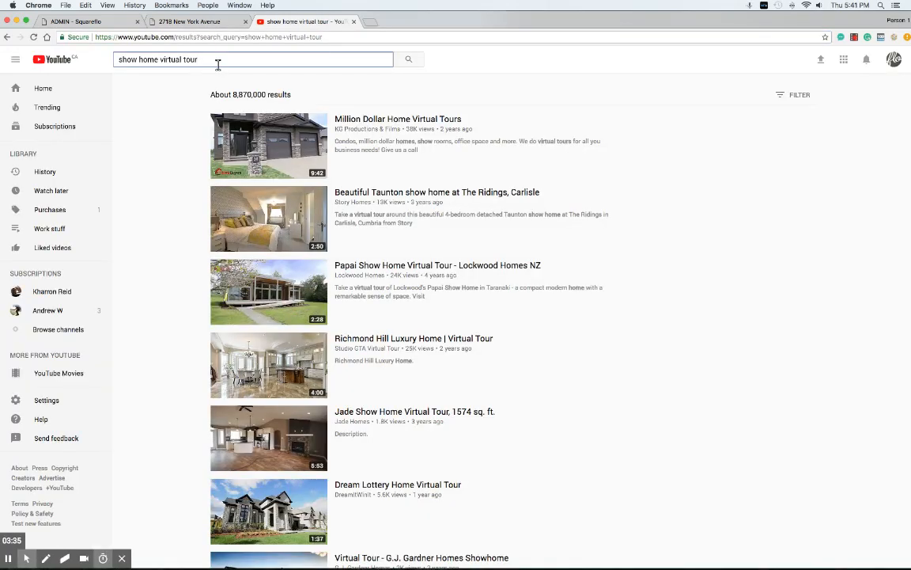
pyautogui.click(241, 131)
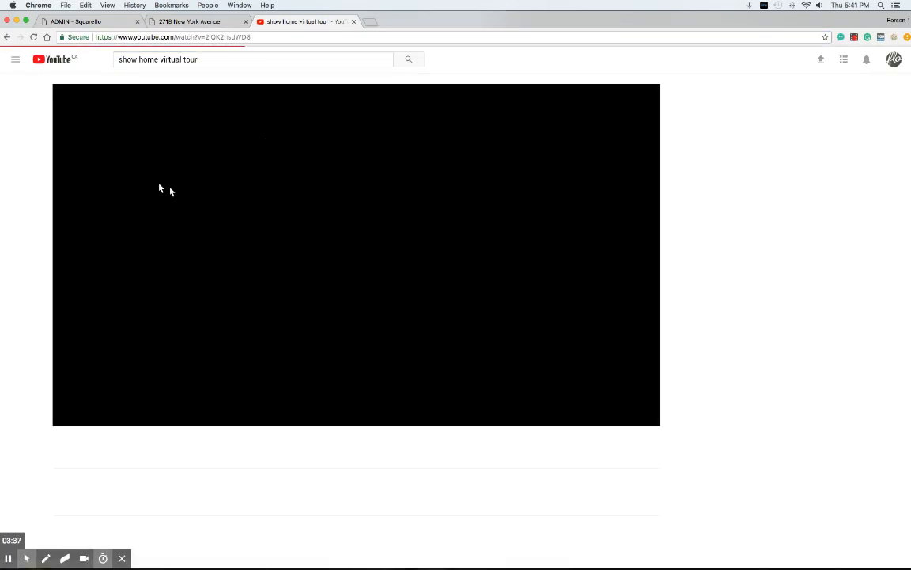
pyautogui.click(117, 36)
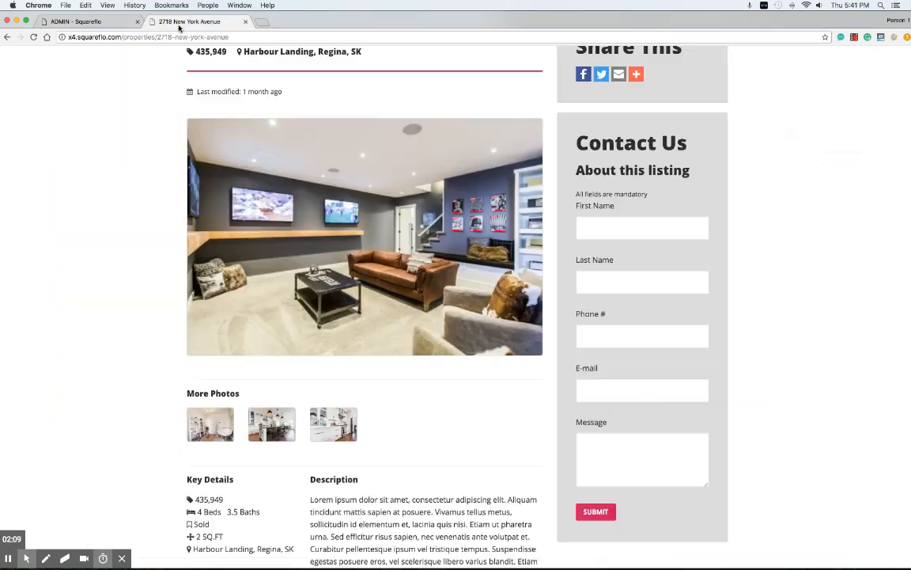
pyautogui.click(102, 23)
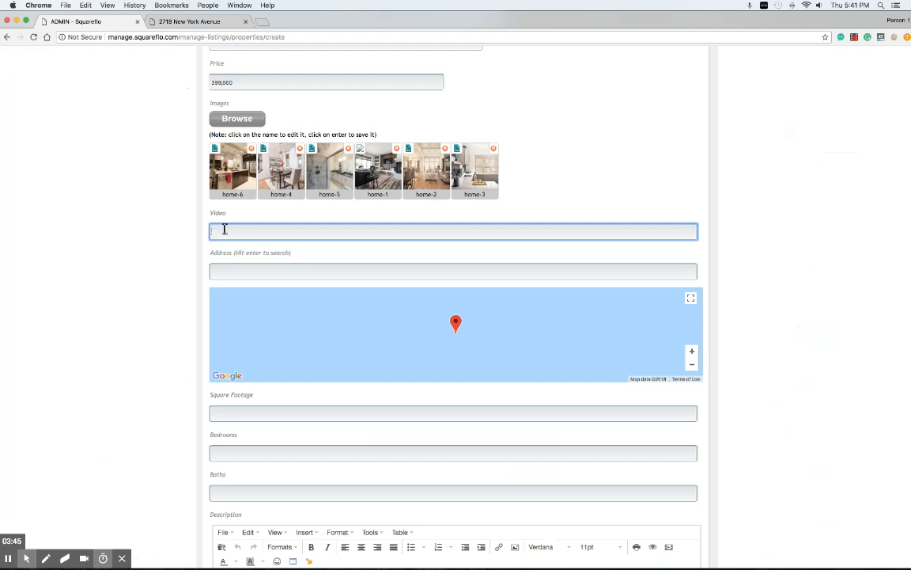
pyautogui.write('https://www.youtube.com/watch?v=2lQK2hsdR06')
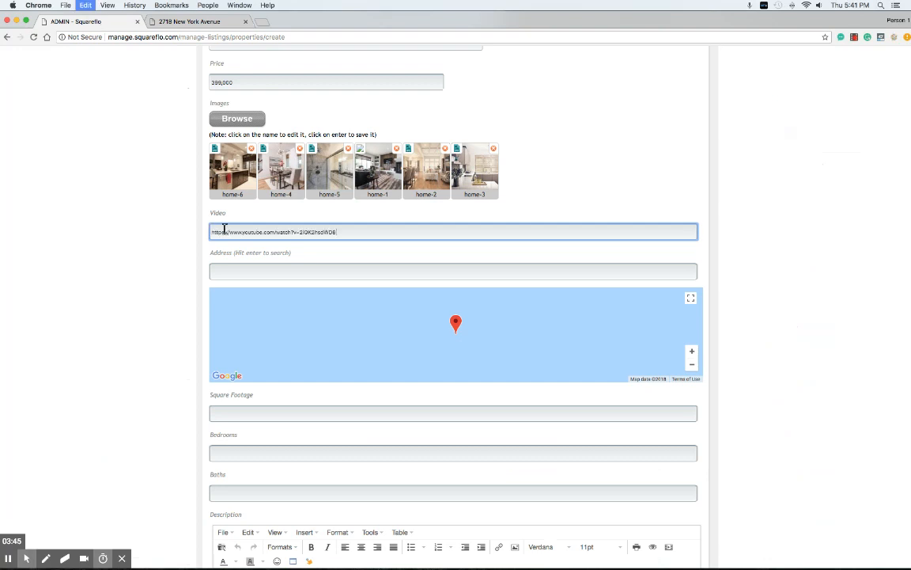
# - Enter the property's street address, locate it on the map, and move the map marker into the park northwest of it
pyautogui.click(320, 271)
pyautogui.click(249, 315)
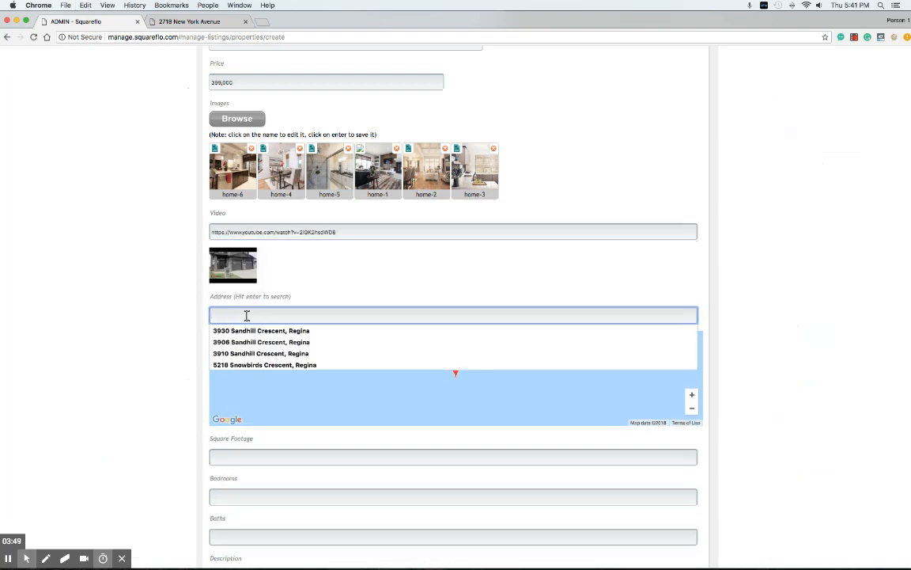
pyautogui.click(316, 298)
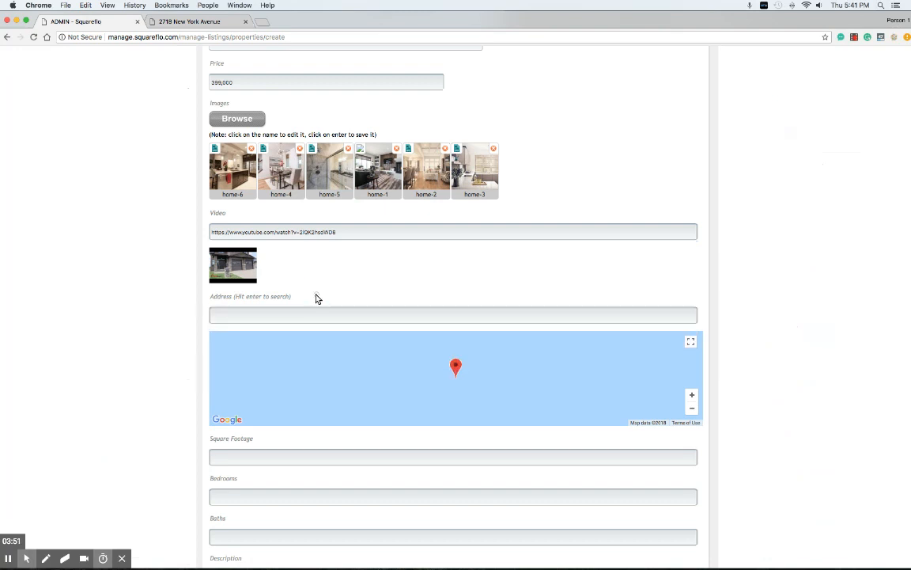
pyautogui.click(273, 314)
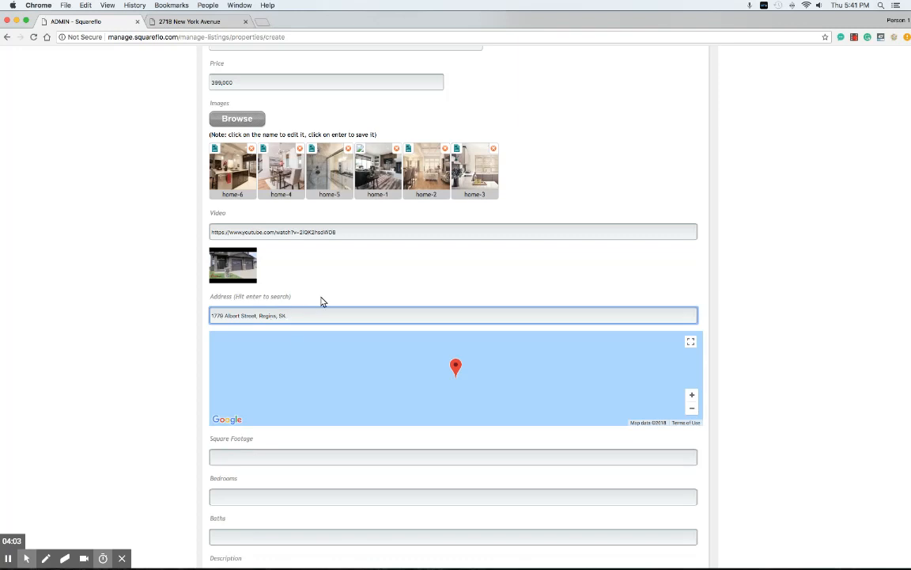
pyautogui.click(298, 435)
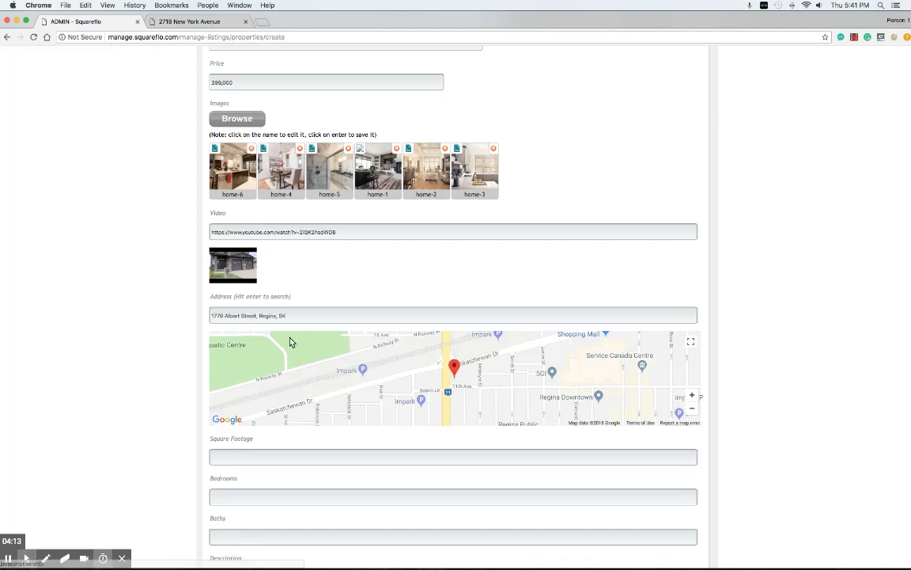
pyautogui.moveTo(455, 368)
pyautogui.mouseDown()
pyautogui.moveTo(544, 352)
pyautogui.moveTo(234, 345)
pyautogui.moveTo(264, 355)
pyautogui.mouseUp()
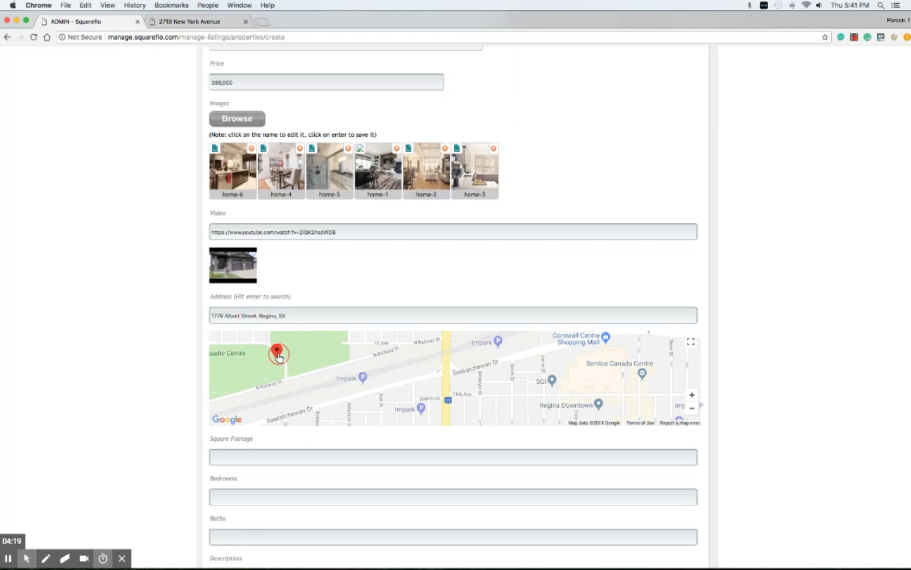
# - Set the property's square footage to 2,399, bedrooms to 3 and baths to 2
pyautogui.scroll(-1, 391, 360)
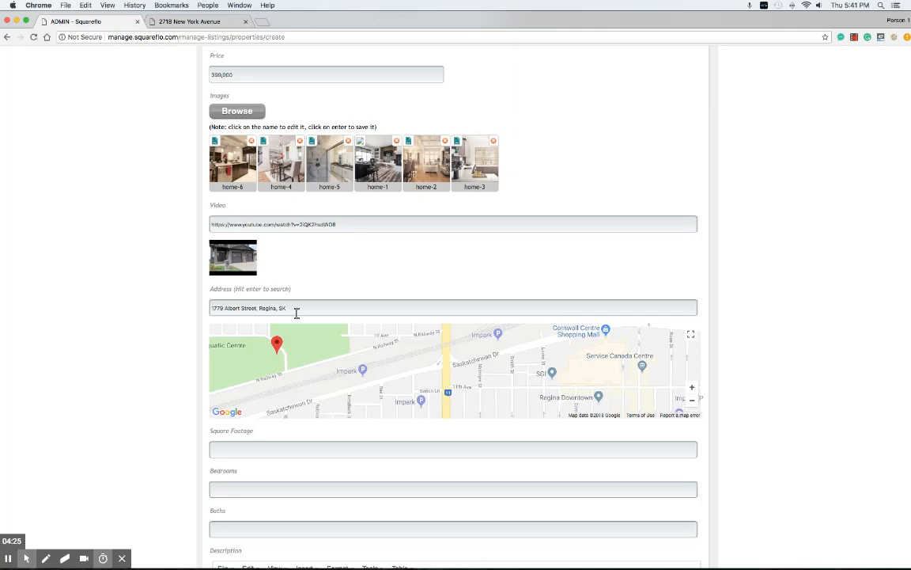
pyautogui.scroll(-3, 348, 294)
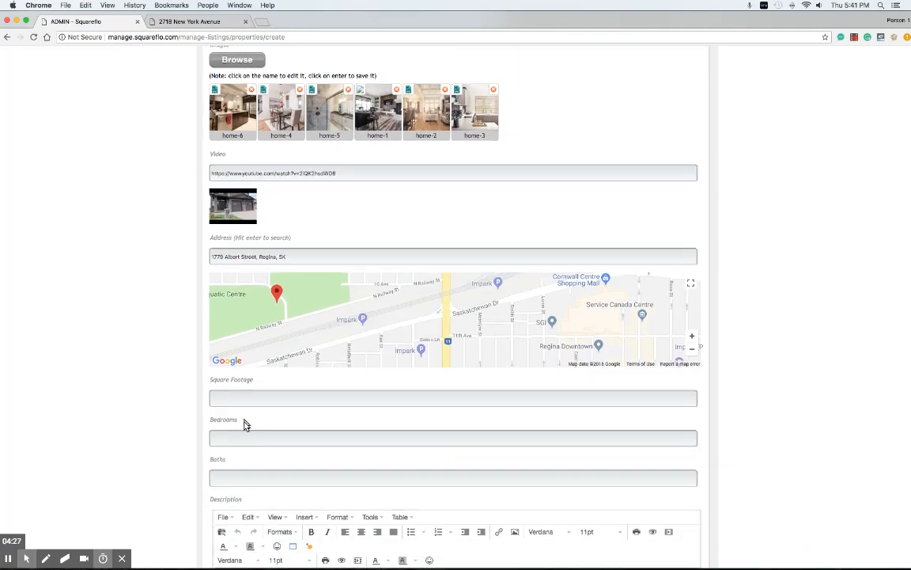
pyautogui.click(240, 401)
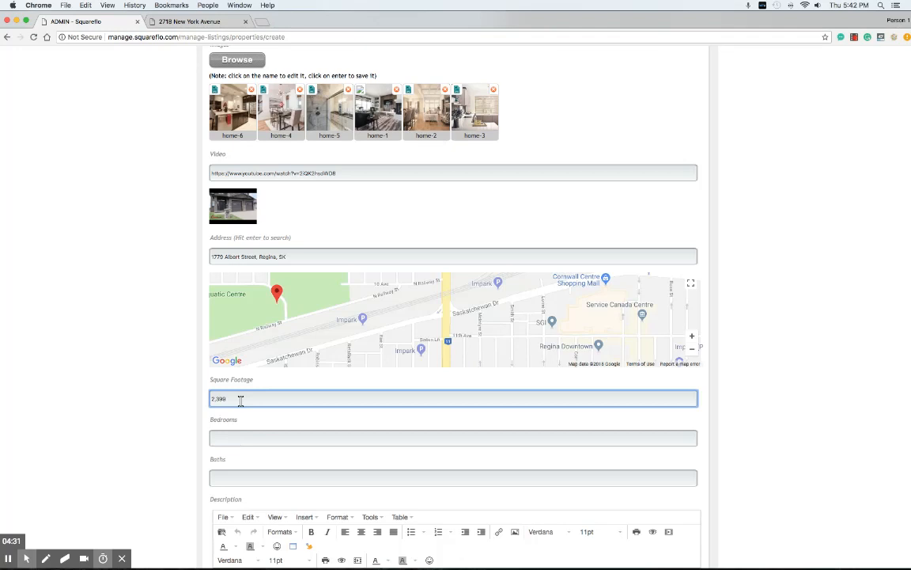
pyautogui.click(227, 439)
pyautogui.write('3')
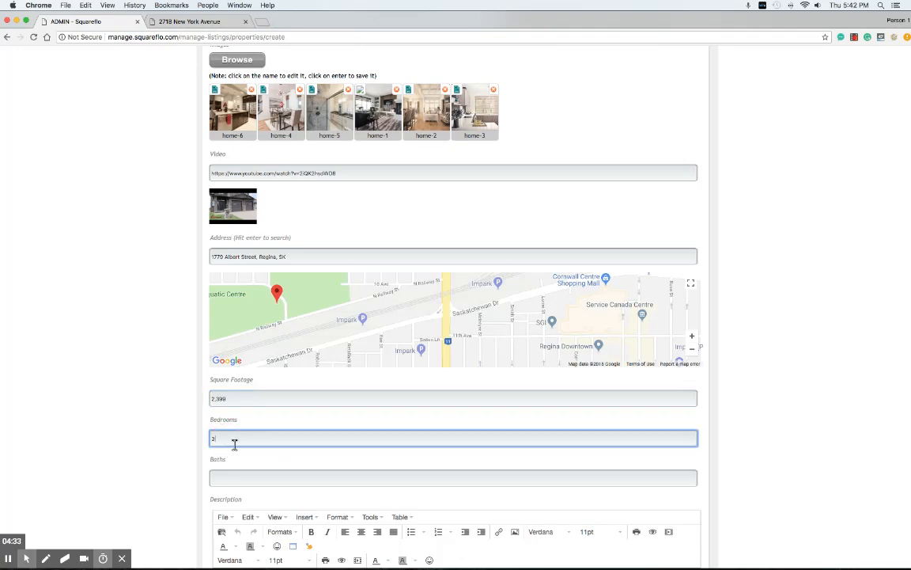
pyautogui.click(225, 478)
pyautogui.write('2')
pyautogui.click(151, 415)
pyautogui.scroll(-5, 158, 414)
pyautogui.click(239, 391)
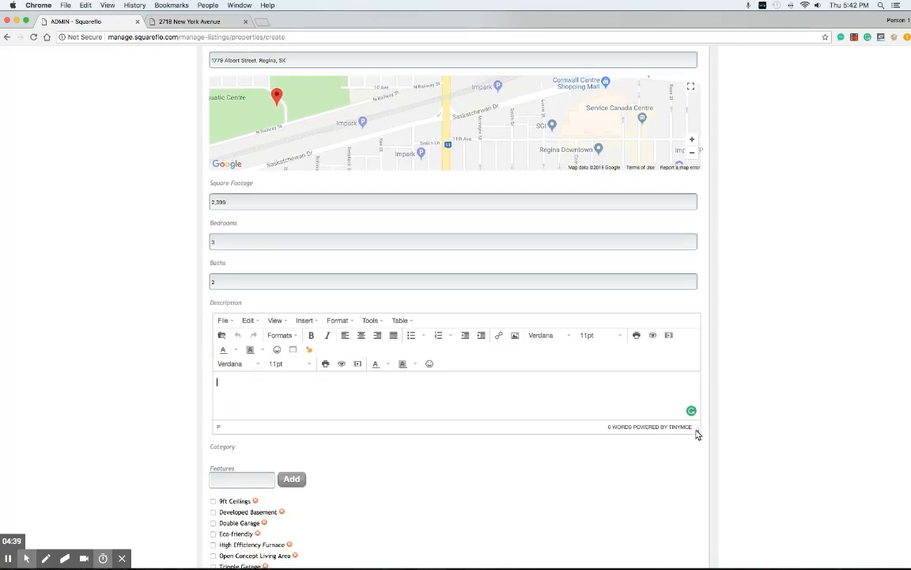
pyautogui.moveTo(696, 431); pyautogui.dragTo(698, 563)
pyautogui.click(190, 22)
pyautogui.scroll(-5, 305, 261)
pyautogui.moveTo(311, 174); pyautogui.dragTo(500, 397)
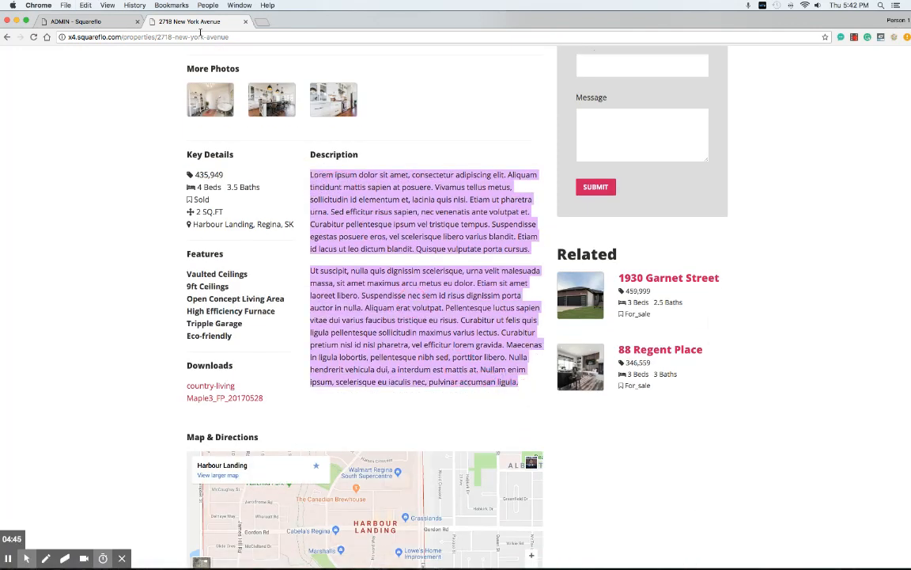
pyautogui.click(80, 21)
pyautogui.write('Lorem ipsum dolor sit amet, consectetur adipiscing elit. Aliquam tincidunt mattis sapien at posuere. Vivamus tellus metus, sollicitudin id elementum et, lacinia quis nisi. Etiam ut pharetra urna. Sed efficitur risus sapien, nec venenatis ante volutpat et. Curabitur pellentesque ipsum vel tristique tempus. Suspendisse egestas posuere eros, vel scelerisque libero varius blandit. Etiam id lacus ut leo dictum blandit. Quisque vulputate porta cursus.  Ut suscipit, nulla quis dignissim scelerisque, urna velit malesuada massa, sit amet maximus arcu metus eu dolor. Etiam sit amet laoreet libero. Suspendisse nec sem id risus dignissim porta auctor in nulla. Aliquam erat volutpat. Pellentesque luctus sapien vitae dui varius faucibus tristique eu risus. Curabitur at felis quis ligula pellentesque sollicitudin maximus varius lectus. Curabitur pretium nisl id nisl pharetra, vel efficitur lorem gravida. Maecenas in ligula lobortis, pellentesque nibh sed, porttitor libero. Nulla hendrerit vehicula dui, a interdum est mattis at. Nullam enim ipsum, scelerisque eu iaculis nec, pulvinar accumsan ligula.')
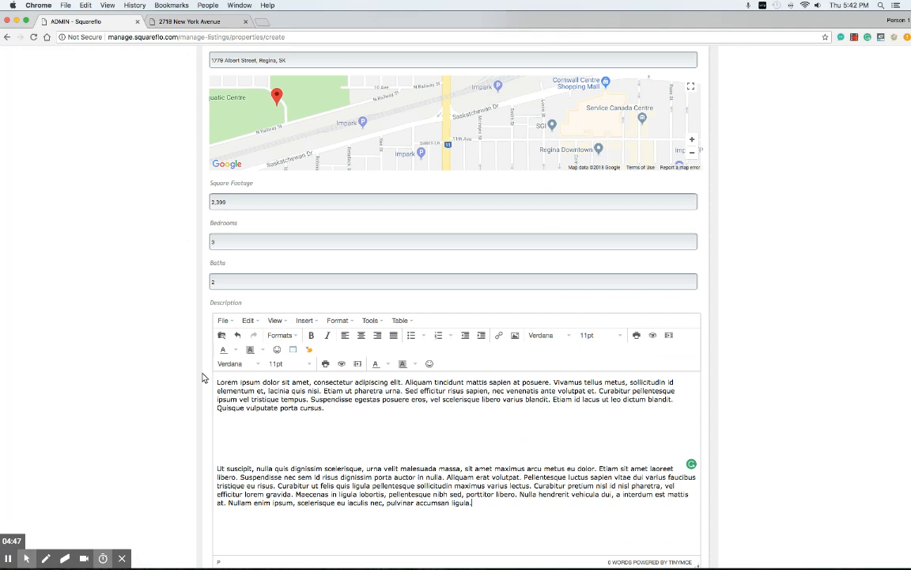
# - Remove the extra blank lines between the two paragraphs of the property description
pyautogui.click(219, 467)
pyautogui.press('BackSpace')
pyautogui.press('BackSpace')
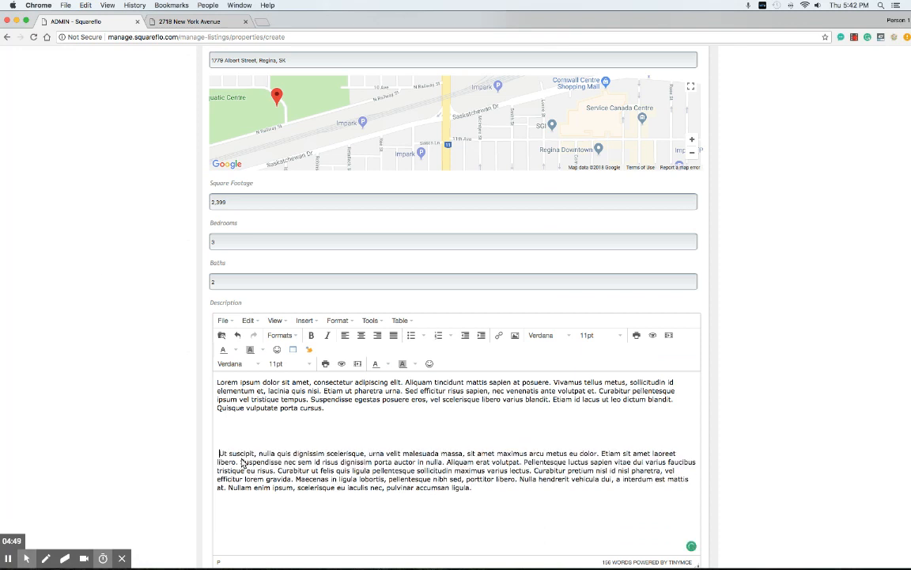
pyautogui.press('BackSpace')
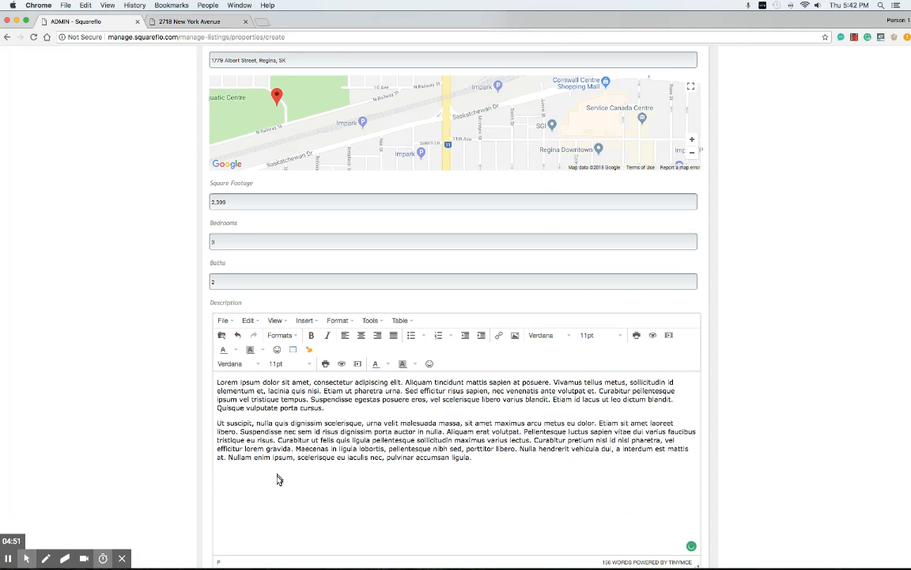
# - Select the features 9ft Ceilings, Double Garage, Eco-friendly, High Efficiency Furnace and Open Concept Living Area
pyautogui.scroll(-3, 245, 444)
pyautogui.scroll(-2, 245, 443)
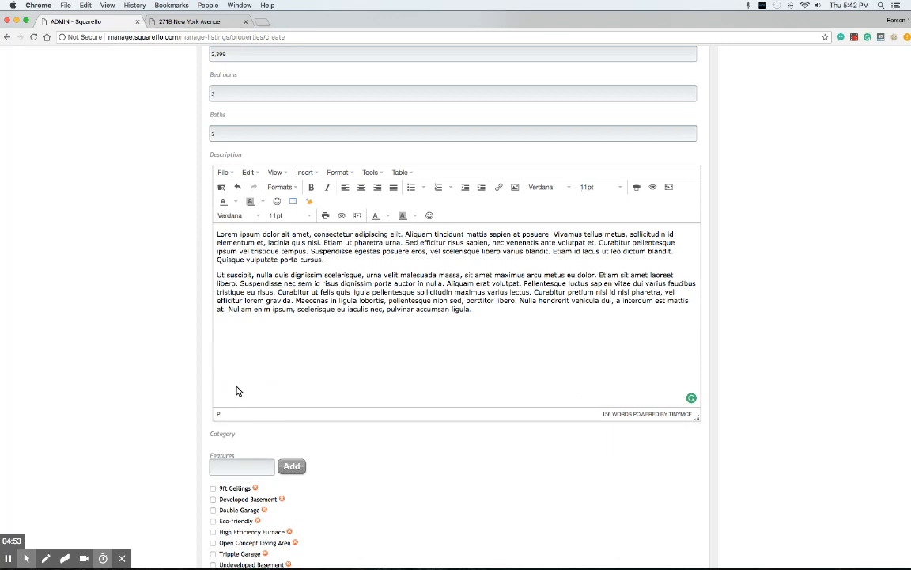
pyautogui.scroll(2, 254, 353)
pyautogui.scroll(-5, 321, 400)
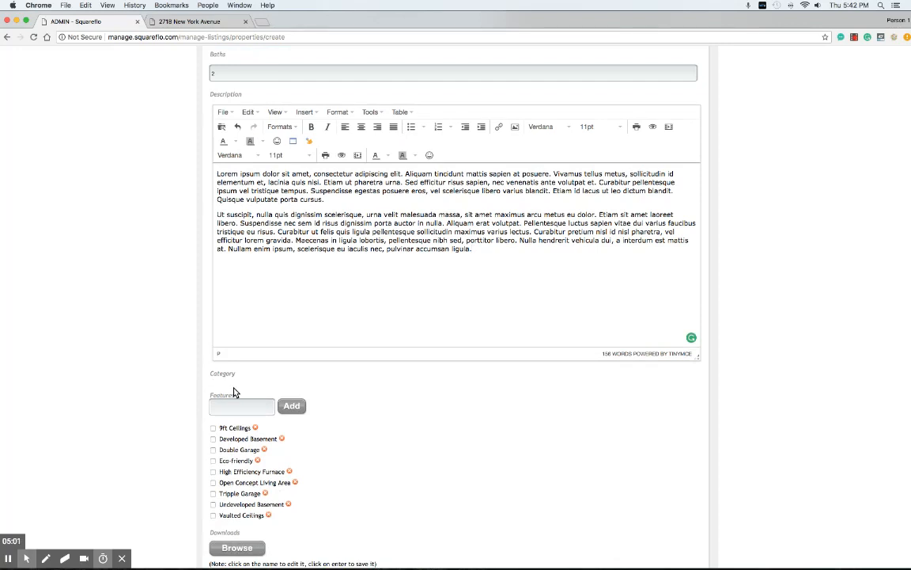
pyautogui.click(212, 428)
pyautogui.click(213, 449)
pyautogui.click(213, 461)
pyautogui.click(213, 472)
pyautogui.click(213, 483)
# - Add the custom feature "8ft Ceilings" and select it in place of 9ft Ceilings
pyautogui.click(222, 408)
pyautogui.write('8ft Ceilings')
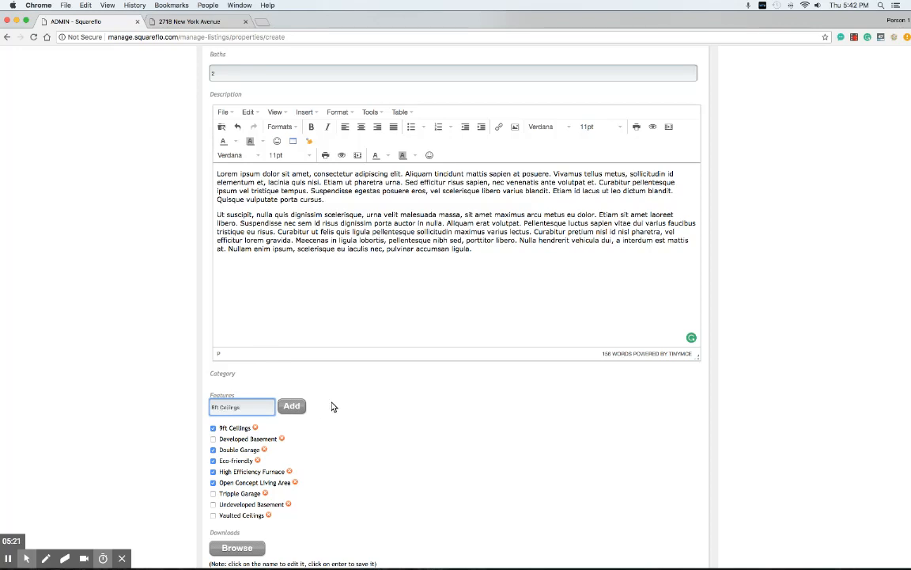
pyautogui.click(299, 407)
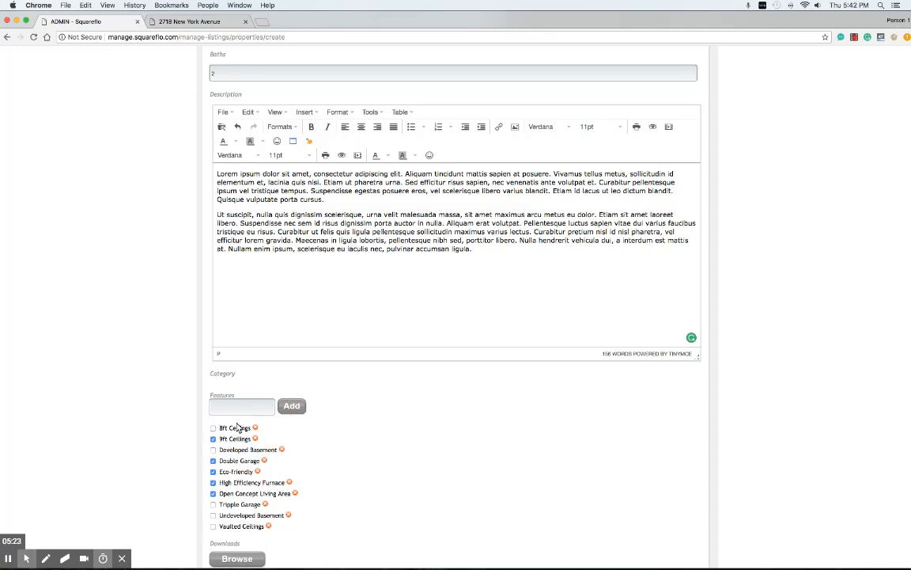
pyautogui.click(212, 428)
# - Publish the new property without attaching any download files
pyautogui.scroll(-3, 359, 424)
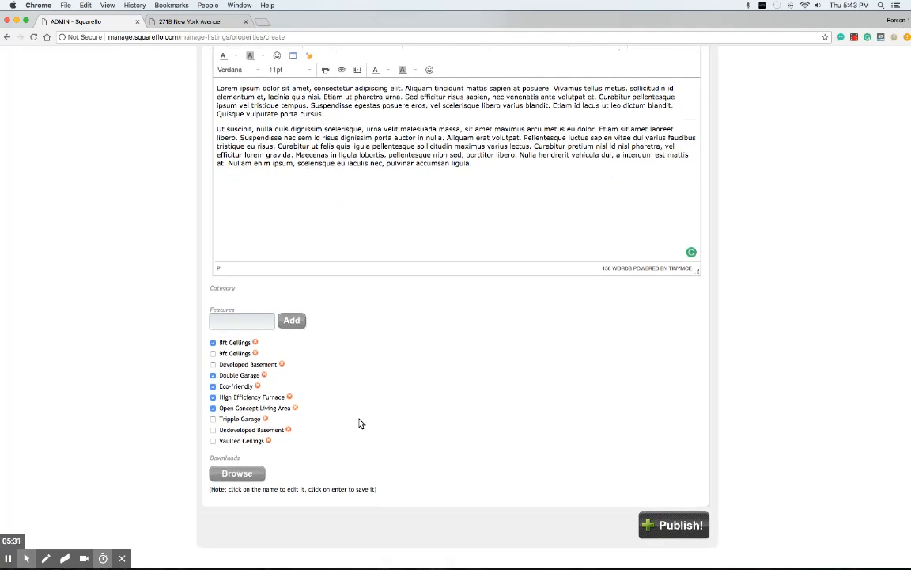
pyautogui.scroll(1, 261, 463)
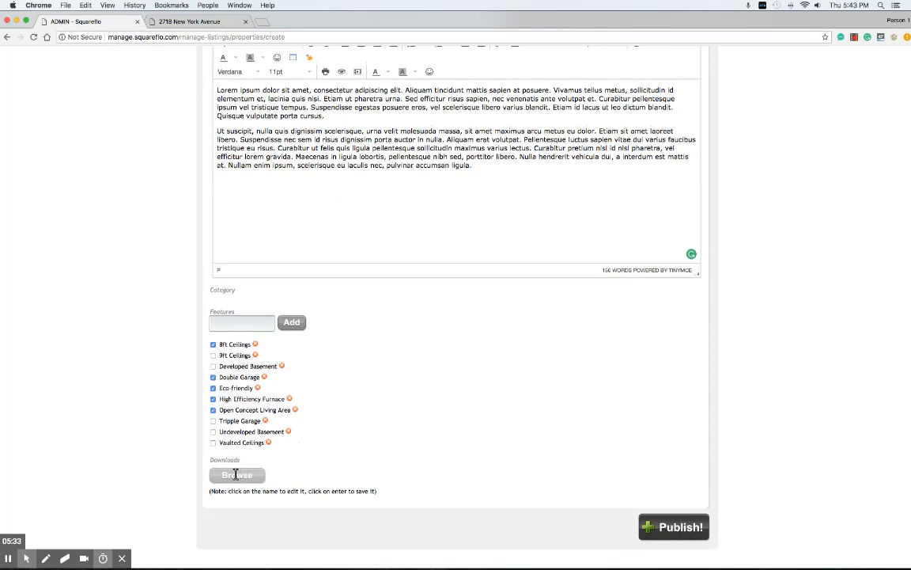
pyautogui.click(234, 477)
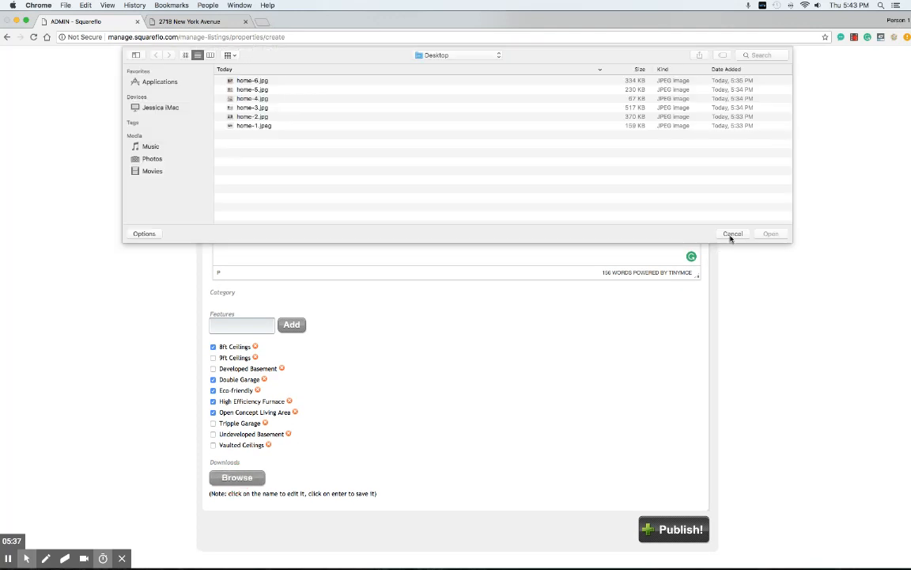
pyautogui.click(733, 233)
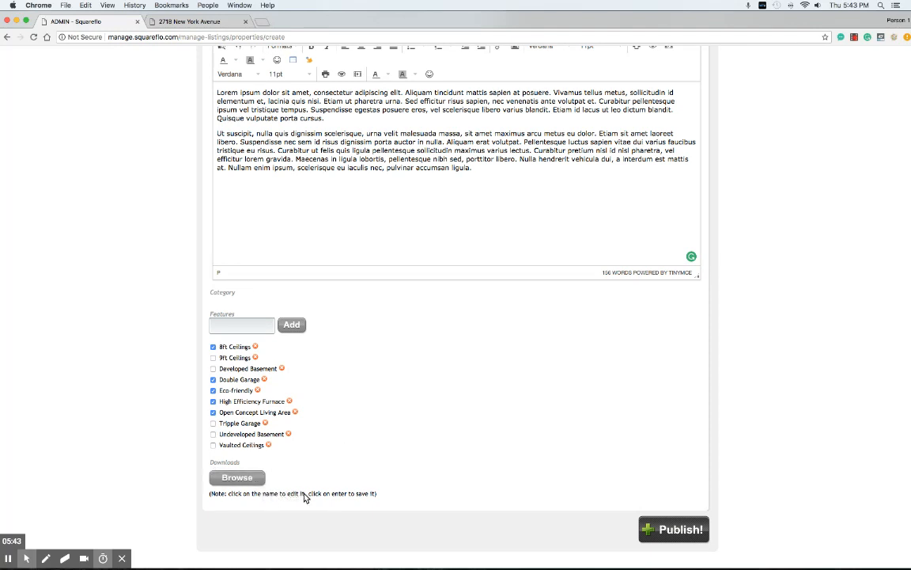
pyautogui.click(686, 531)
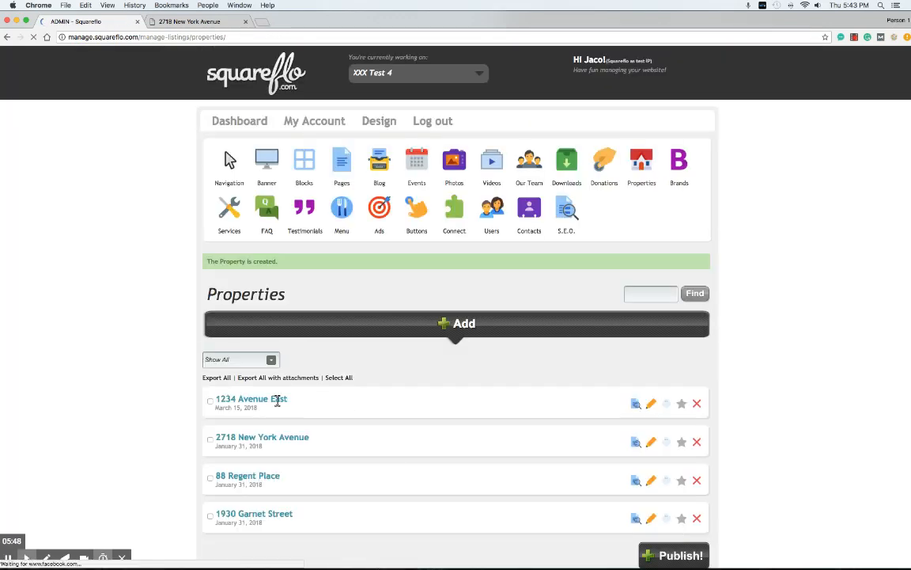
# - Try reordering the 1234 Avenue East property in the list, and hide and unhide it
pyautogui.moveTo(279, 405); pyautogui.dragTo(253, 358)
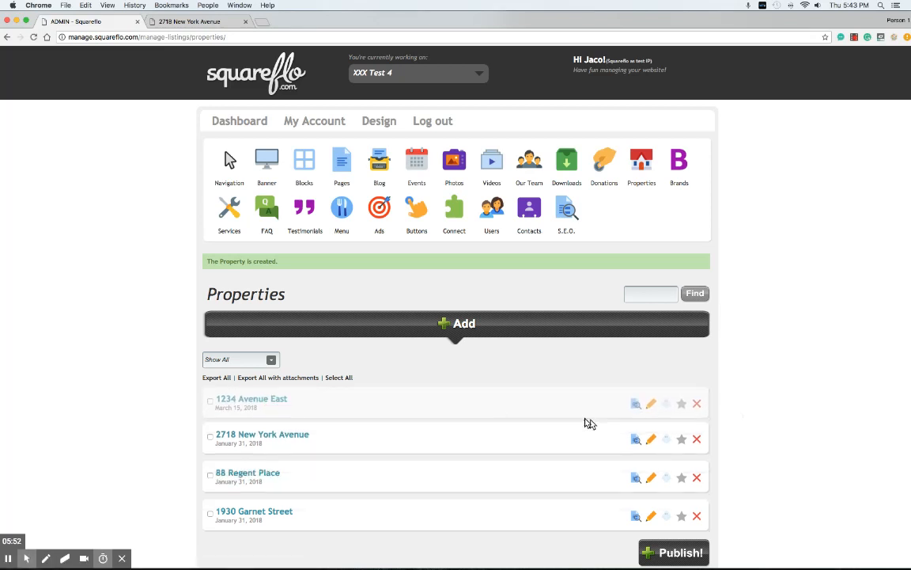
pyautogui.click(669, 406)
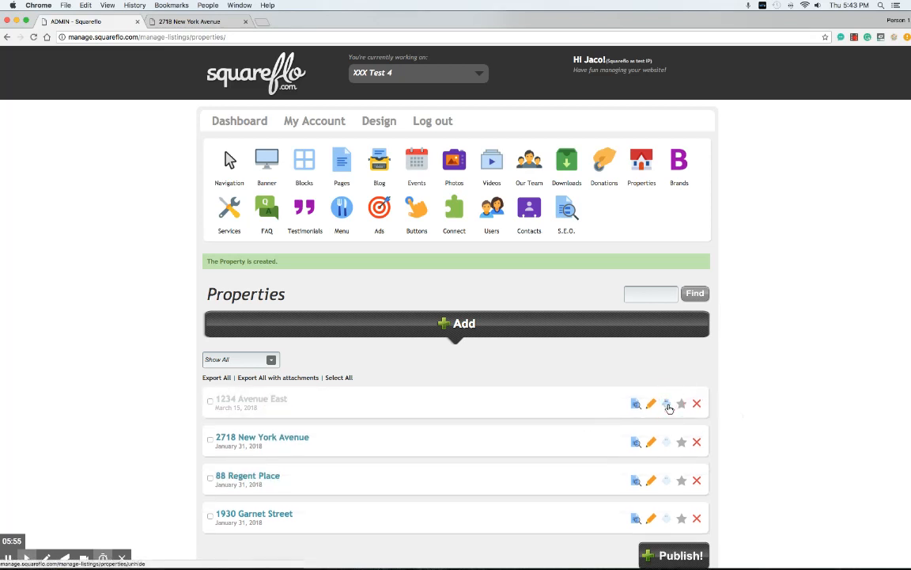
pyautogui.click(669, 406)
# - Mark the 1234 Avenue East property as featured and open it for editing
pyautogui.click(683, 405)
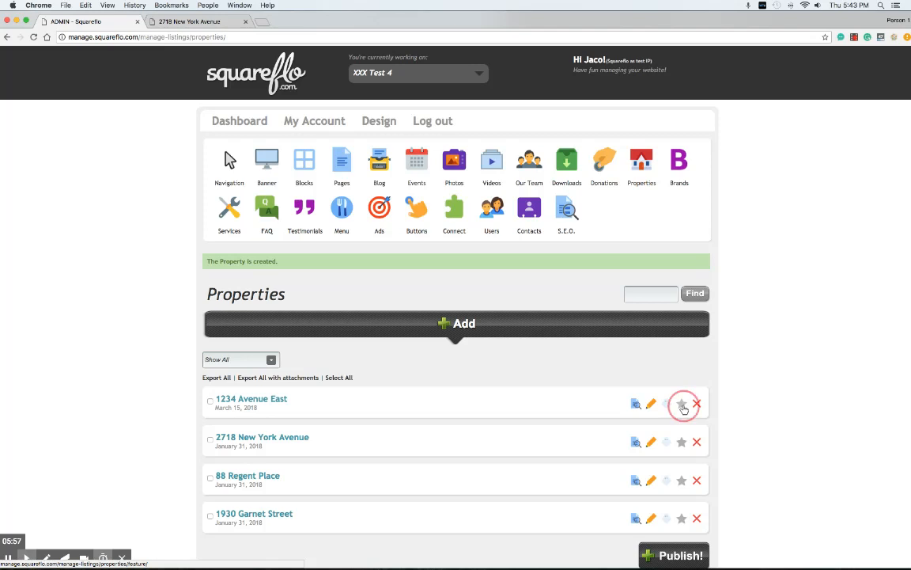
pyautogui.click(650, 405)
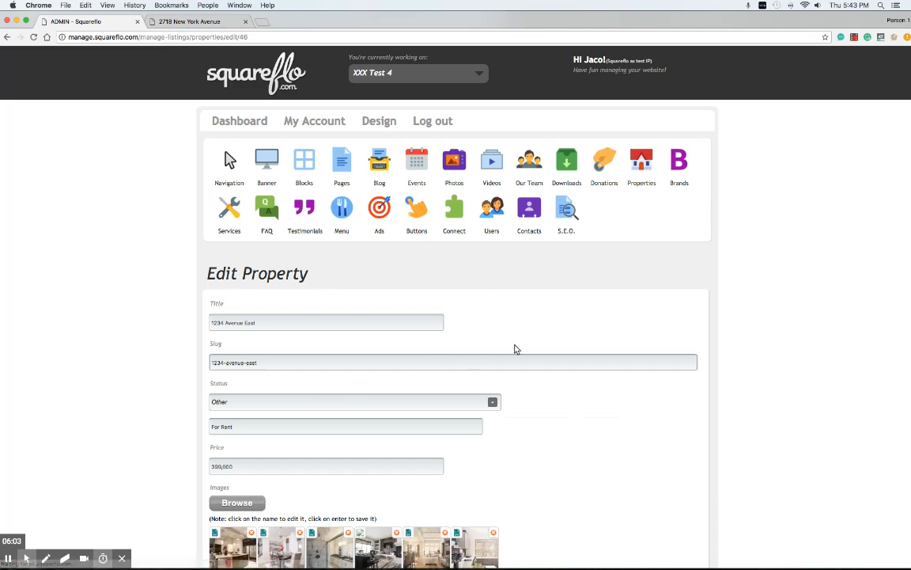
pyautogui.scroll(-4, 513, 348)
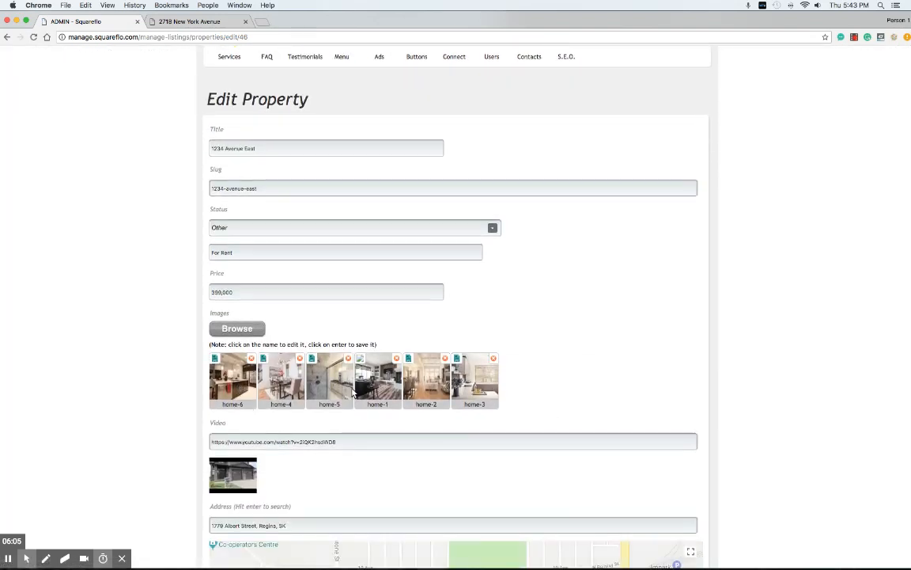
# - Move the home-1 photo to the first position among the 1234 Avenue East images and publish the edited property
pyautogui.moveTo(388, 386); pyautogui.dragTo(210, 373)
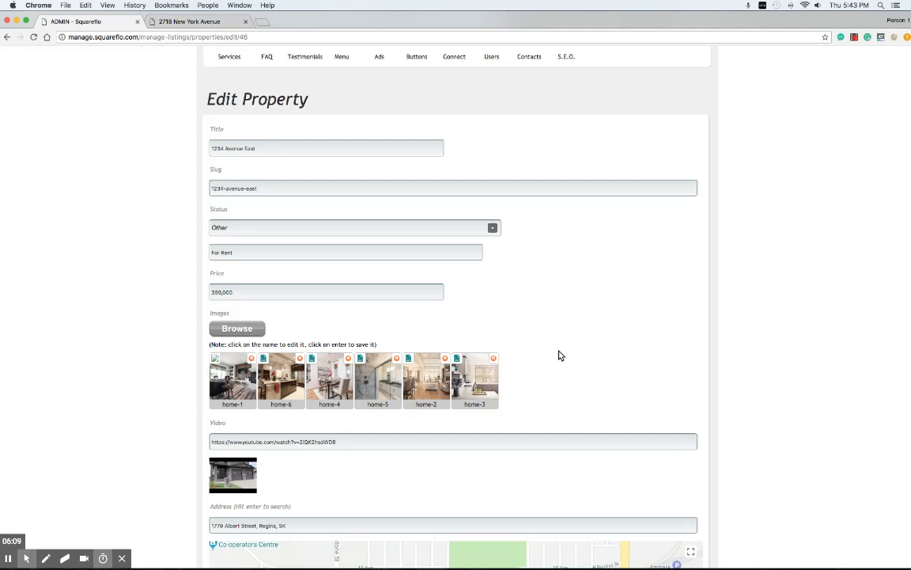
pyautogui.scroll(-1, 486, 317)
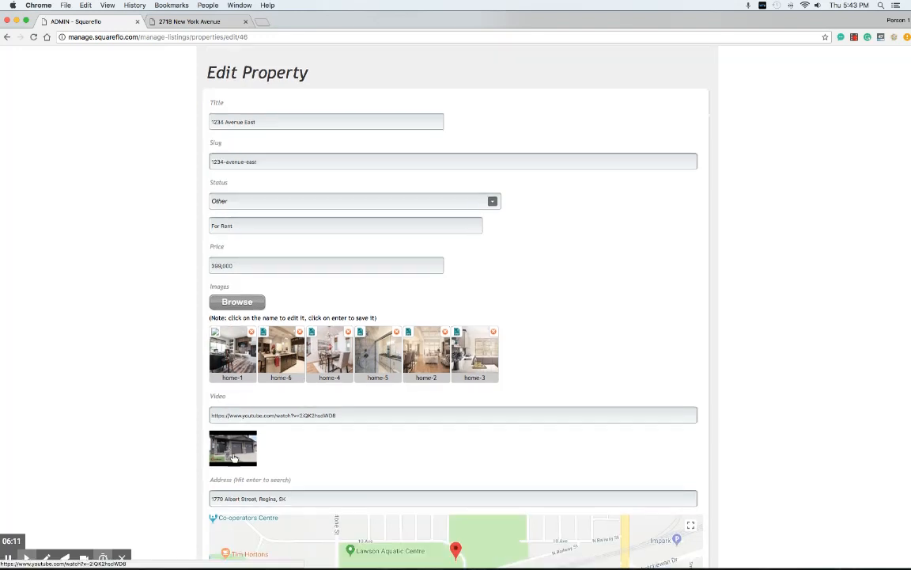
pyautogui.scroll(-8, 402, 428)
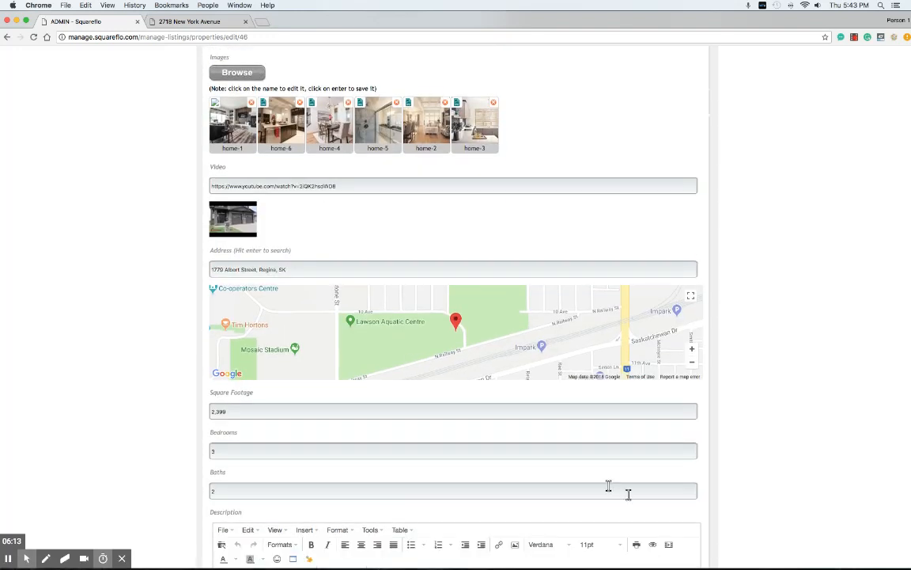
pyautogui.scroll(-10, 417, 359)
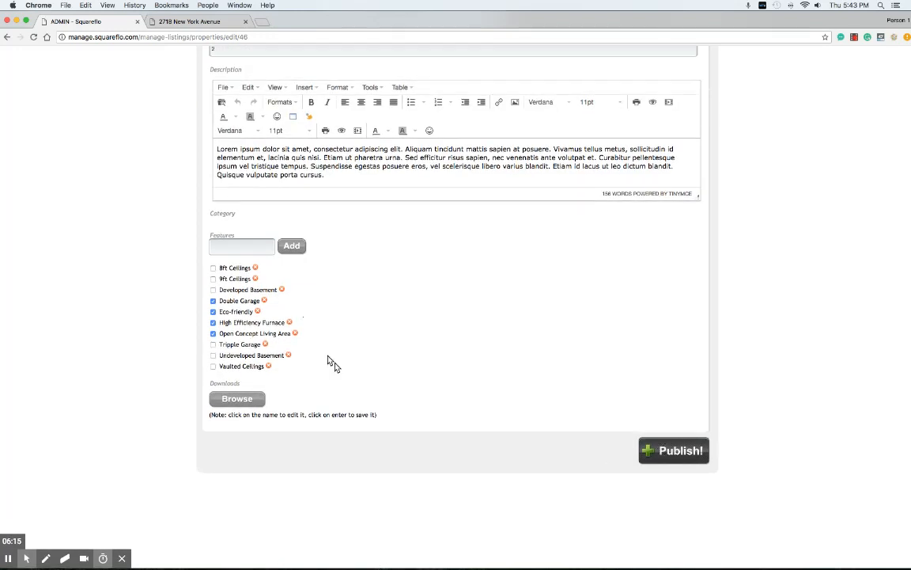
pyautogui.click(673, 450)
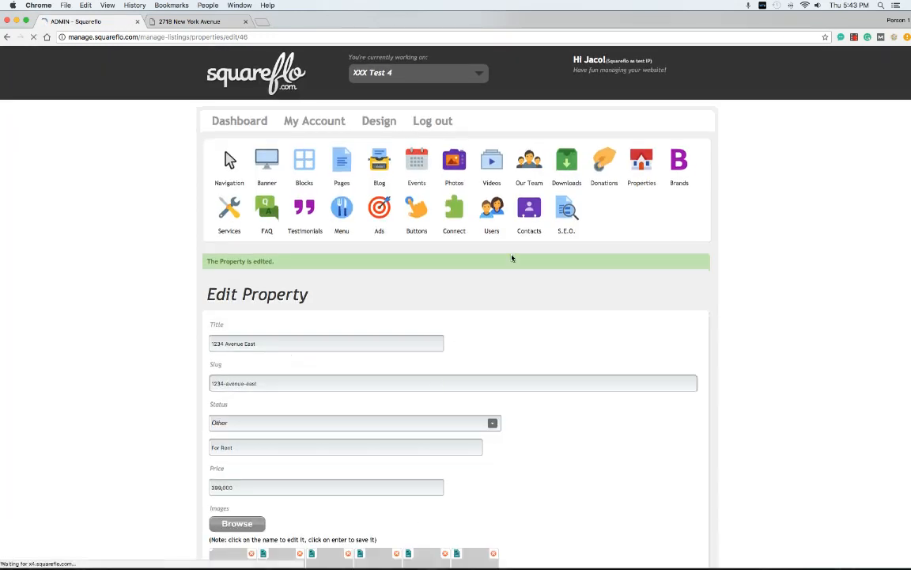
# - Open the management page for property categories and start adding a new category
pyautogui.moveTo(639, 186)
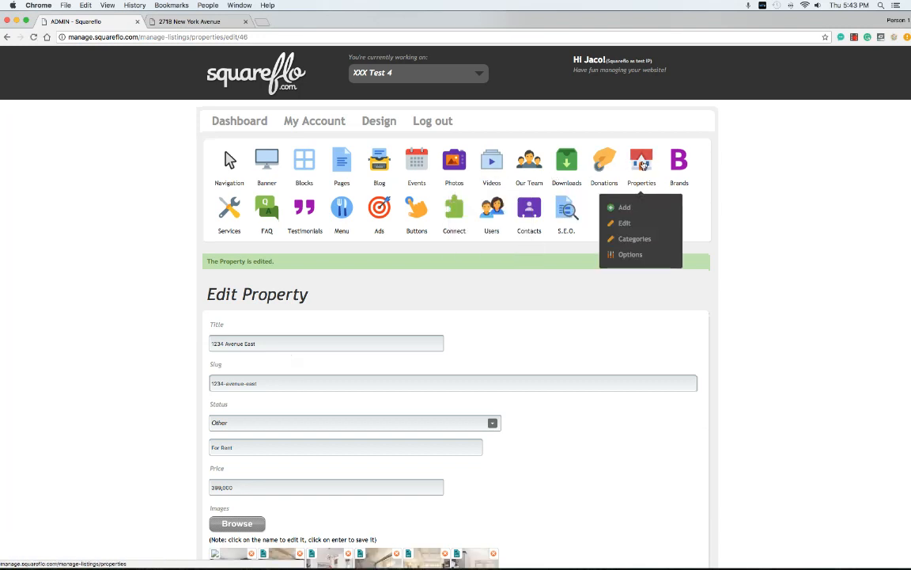
pyautogui.click(630, 240)
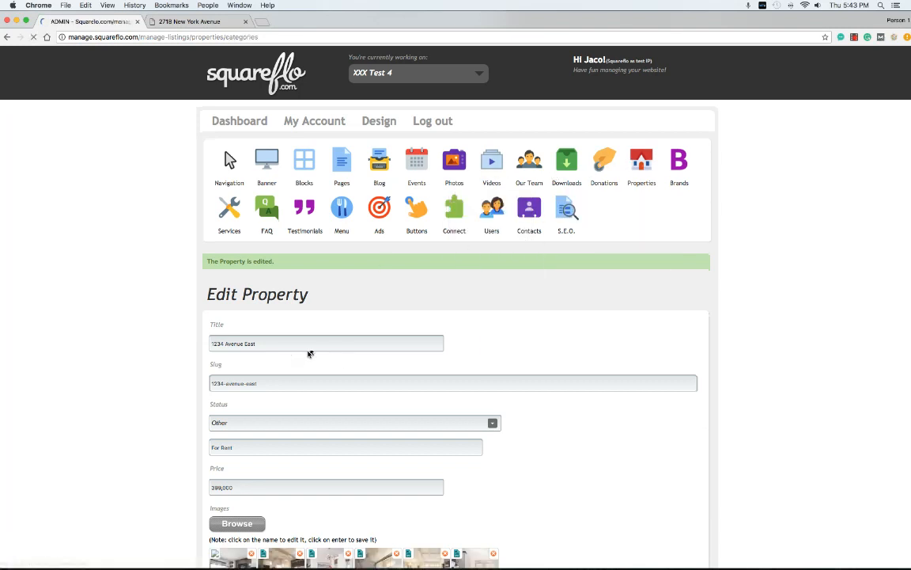
pyautogui.click(293, 305)
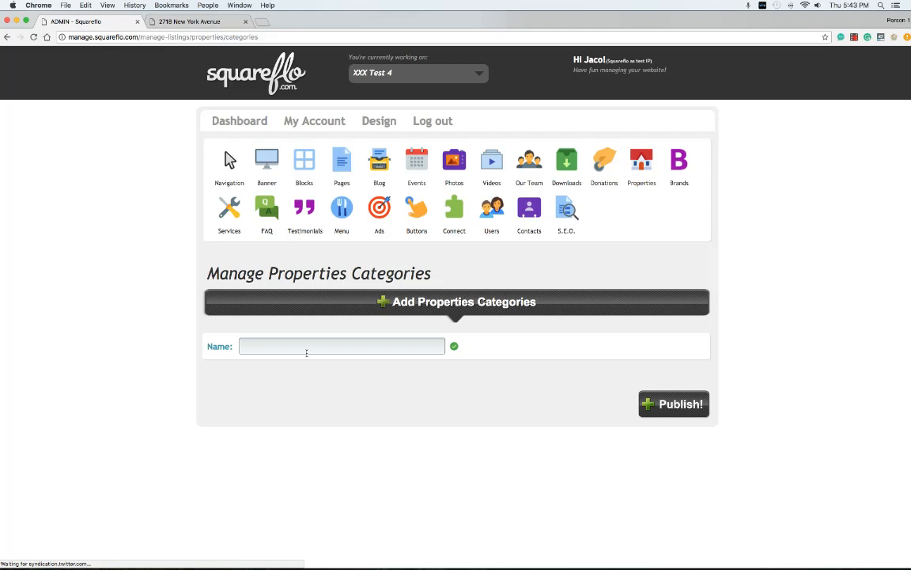
pyautogui.click(308, 348)
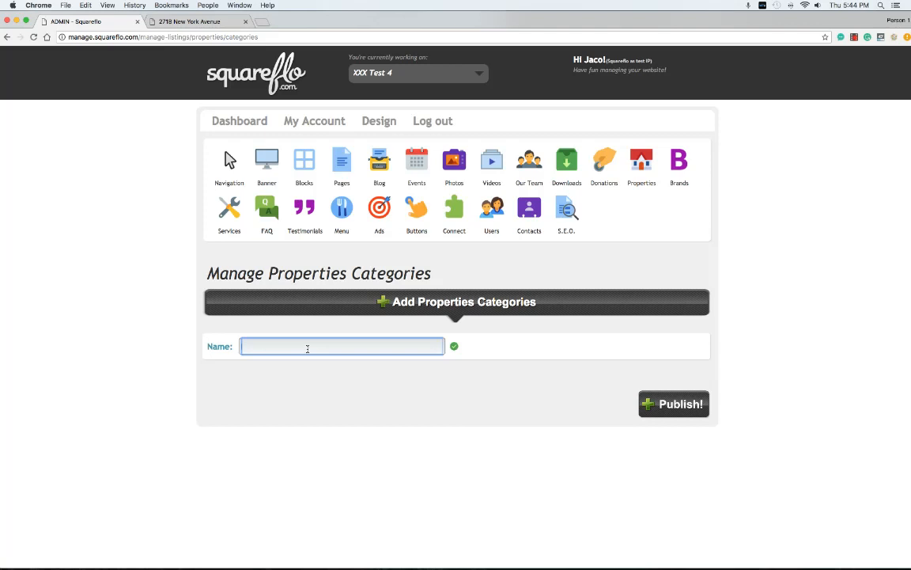
pyautogui.write('The')
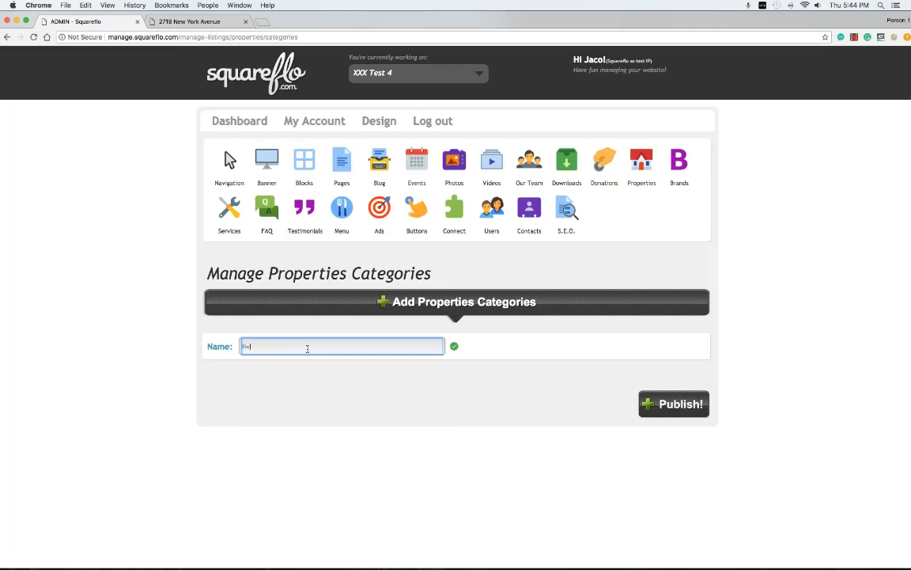
pyautogui.write('ree')
pyautogui.press('BackSpace')
pyautogui.press('BackSpace')
pyautogui.press('BackSpace')
pyautogui.press('BackSpace')
pyautogui.press('BackSpace')
# - Name the new property category "3 Bedroom House" and create it
pyautogui.write('3 Be')
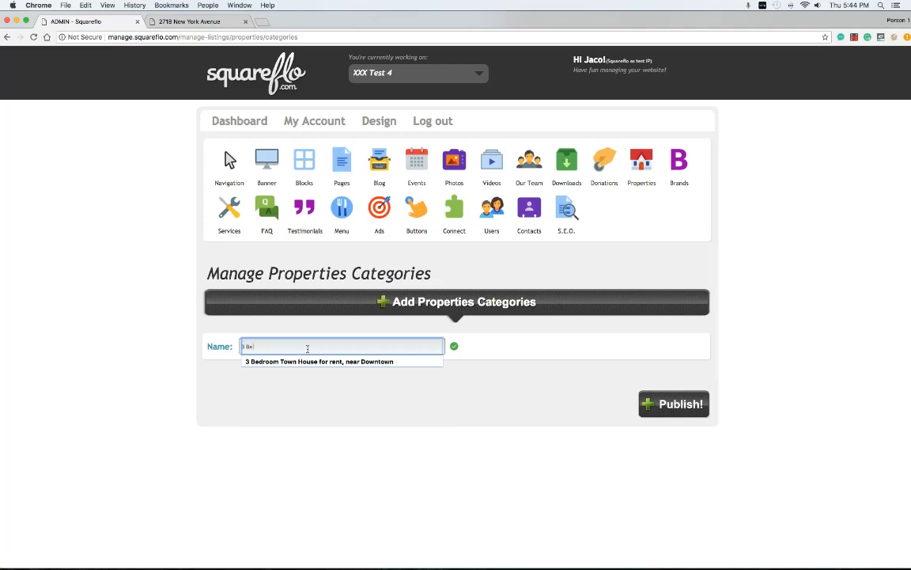
pyautogui.write('drooms')
pyautogui.press('BackSpace')
pyautogui.write('House')
pyautogui.press('Return')
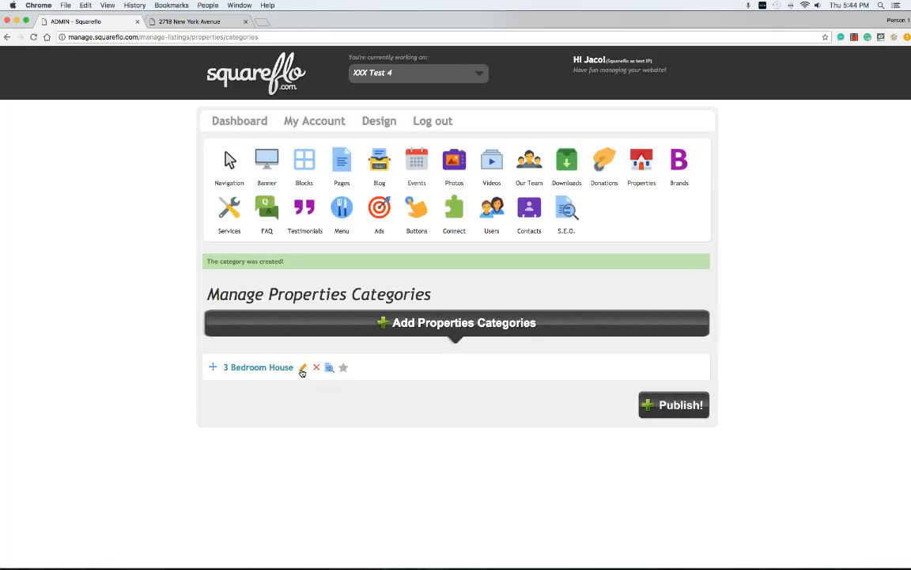
# - Add a second property category named "Harbour Landing" and publish the category list
pyautogui.click(366, 324)
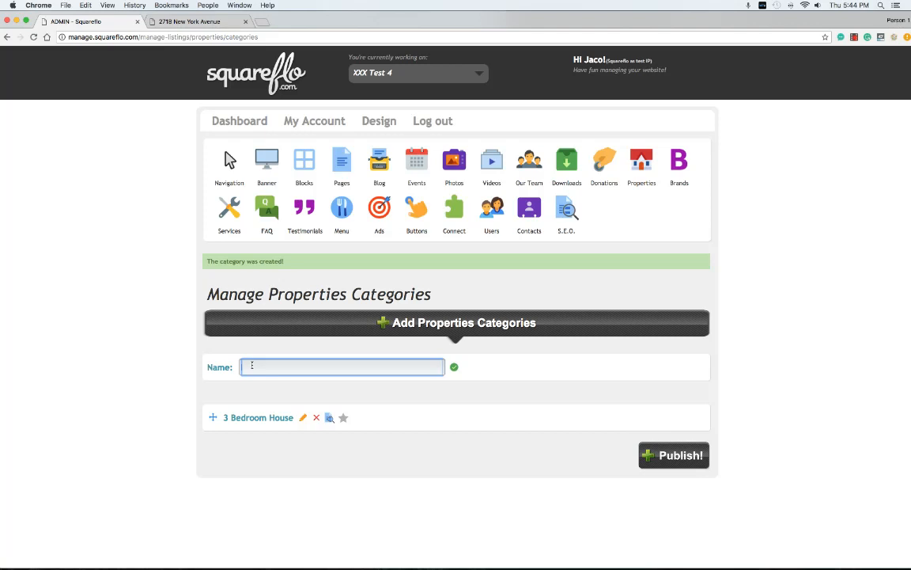
pyautogui.write('Harbour Isl')
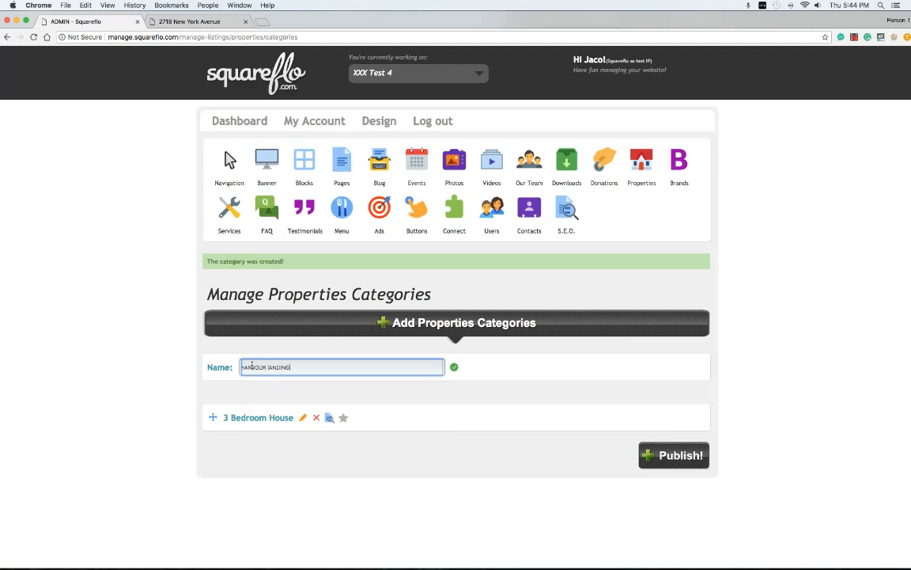
pyautogui.moveTo(300, 371); pyautogui.dragTo(174, 359)
pyautogui.write('Harbour Landing')
pyautogui.click(455, 368)
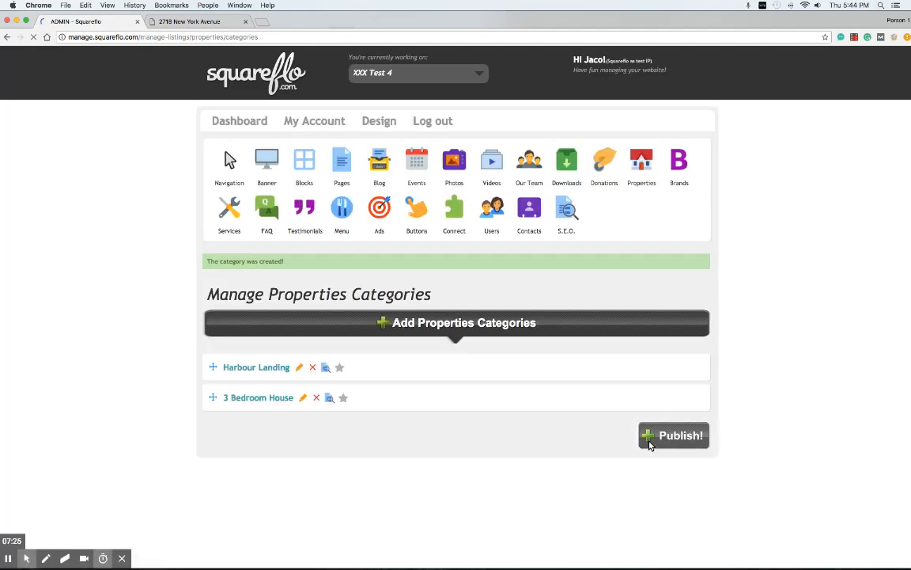
pyautogui.click(673, 436)
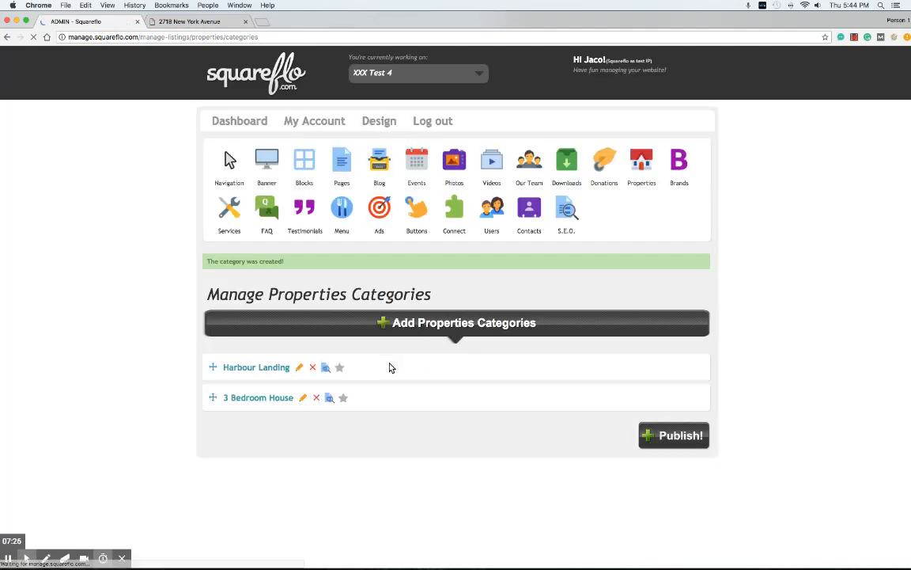
# - Assign the 1234 Avenue East property to the 3 Bedroom House and Harbour Landing categories and publish it
pyautogui.moveTo(641, 194)
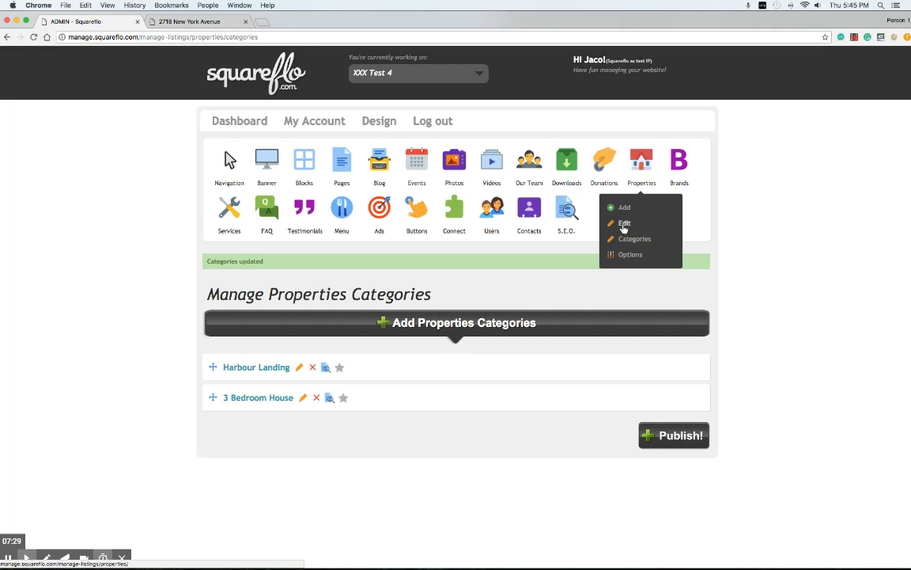
pyautogui.click(624, 225)
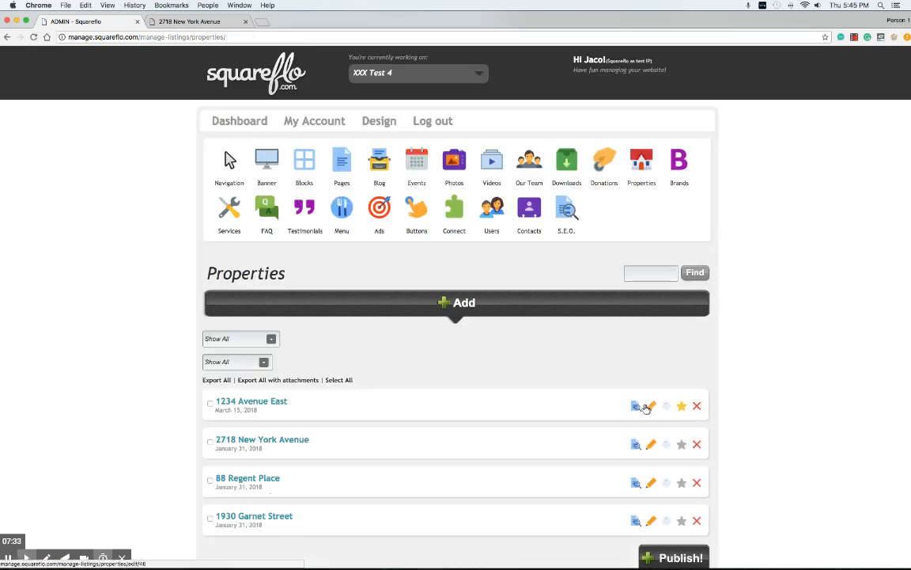
pyautogui.click(654, 408)
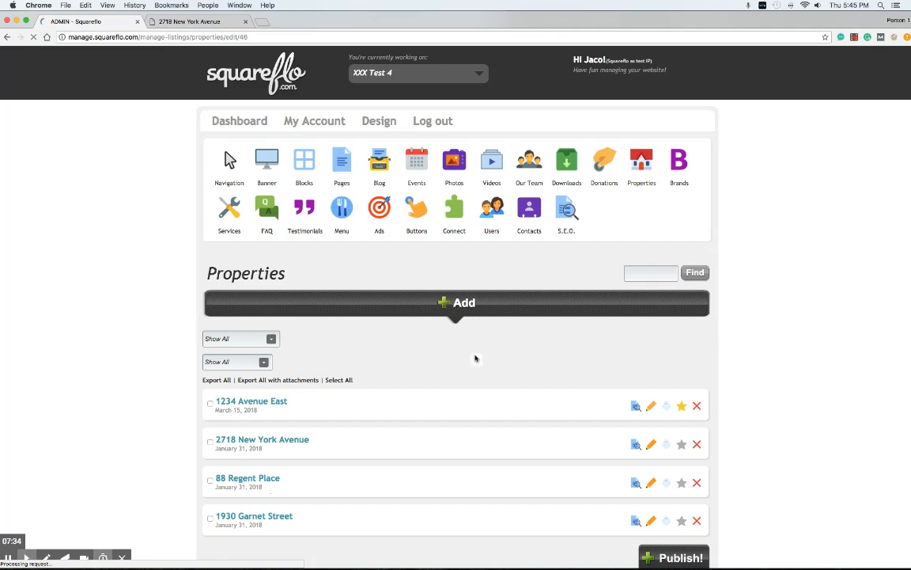
pyautogui.scroll(-20, 475, 355)
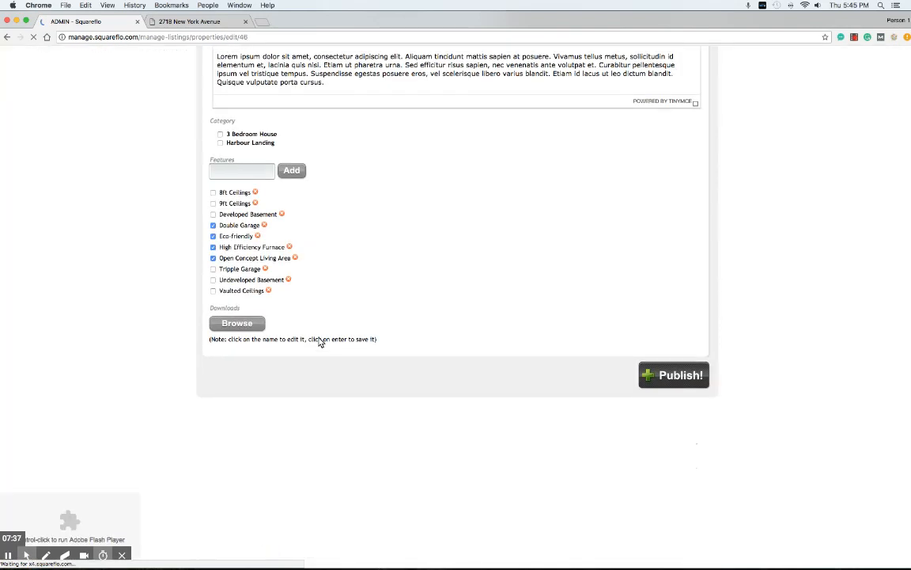
pyautogui.click(220, 210)
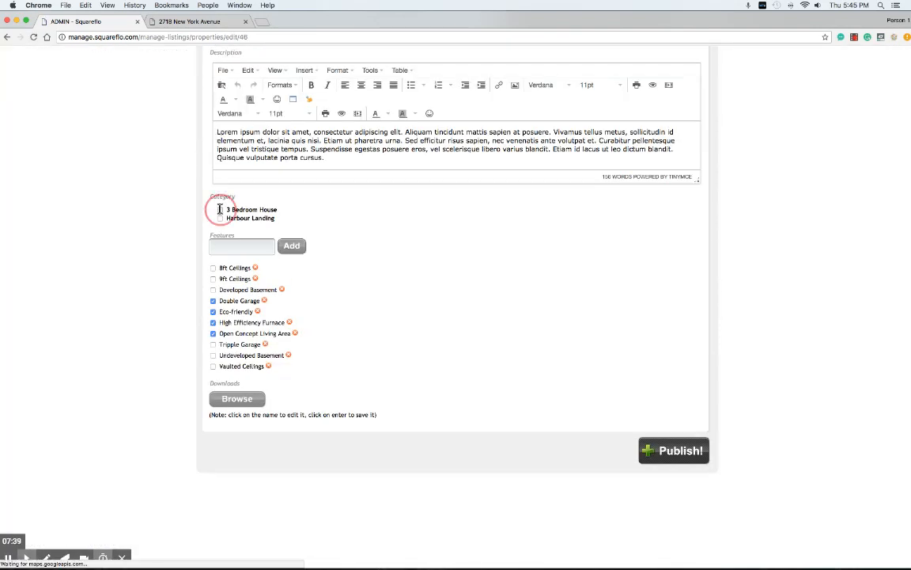
pyautogui.click(220, 218)
pyautogui.click(668, 450)
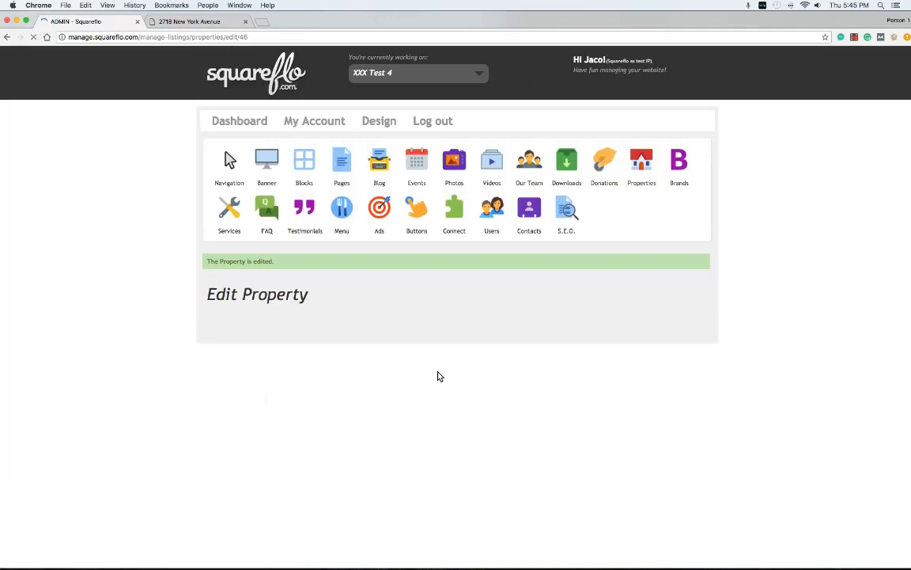
# - Switch to the live website, go to its Properties page and open the 1234 Avenue East listing
pyautogui.click(189, 22)
pyautogui.scroll(5, 58, 250)
pyautogui.scroll(2, 58, 250)
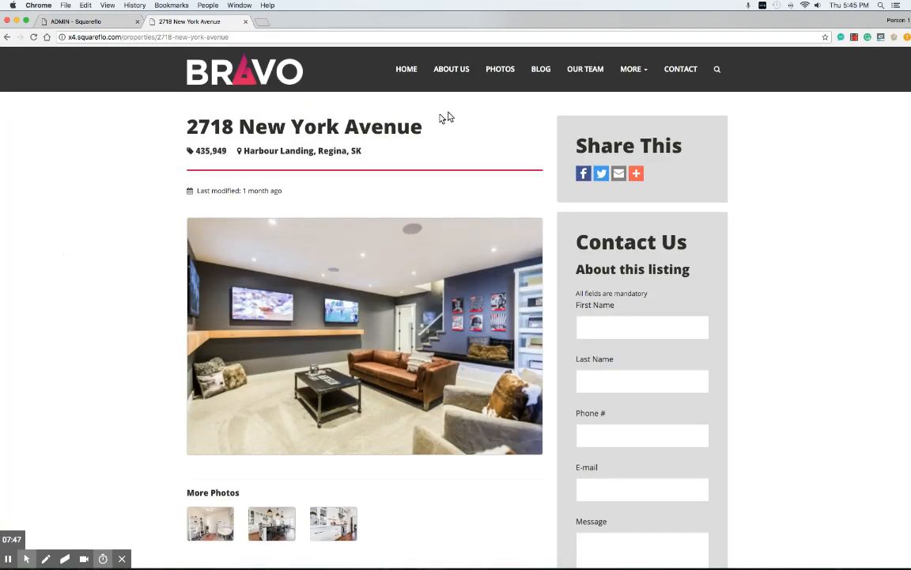
pyautogui.moveTo(635, 69)
pyautogui.click(635, 125)
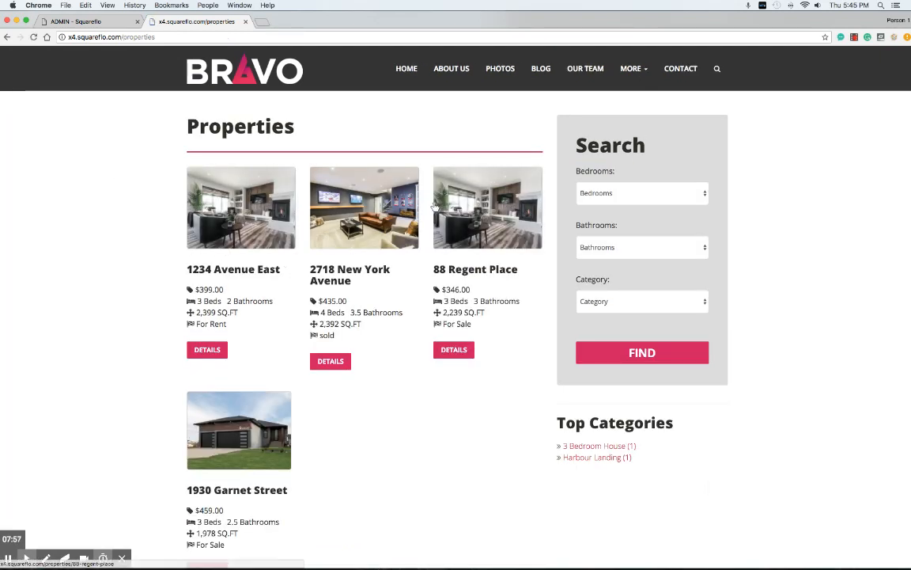
pyautogui.click(251, 216)
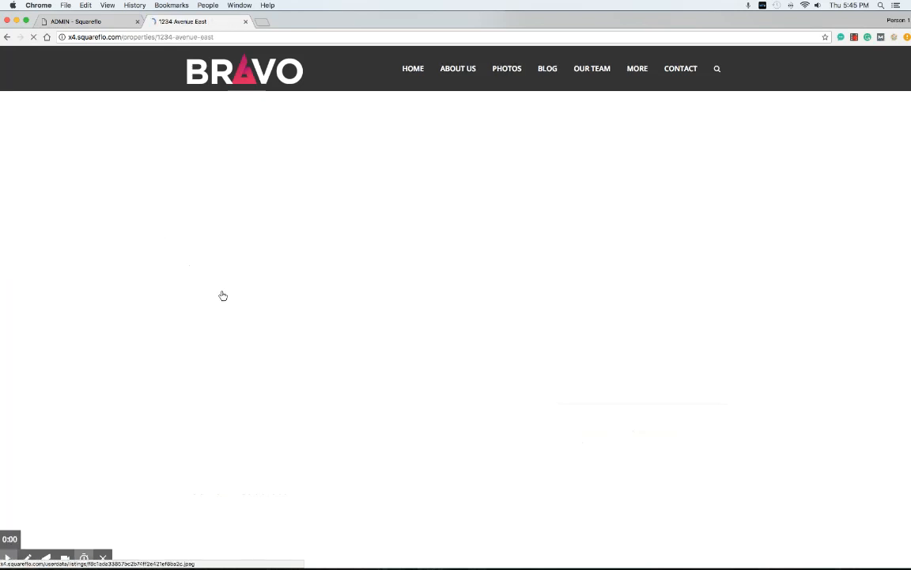
# - Examine the live 1234 Avenue East listing, including its photos, contact form fields, key details, features and description
pyautogui.scroll(-2, 150, 252)
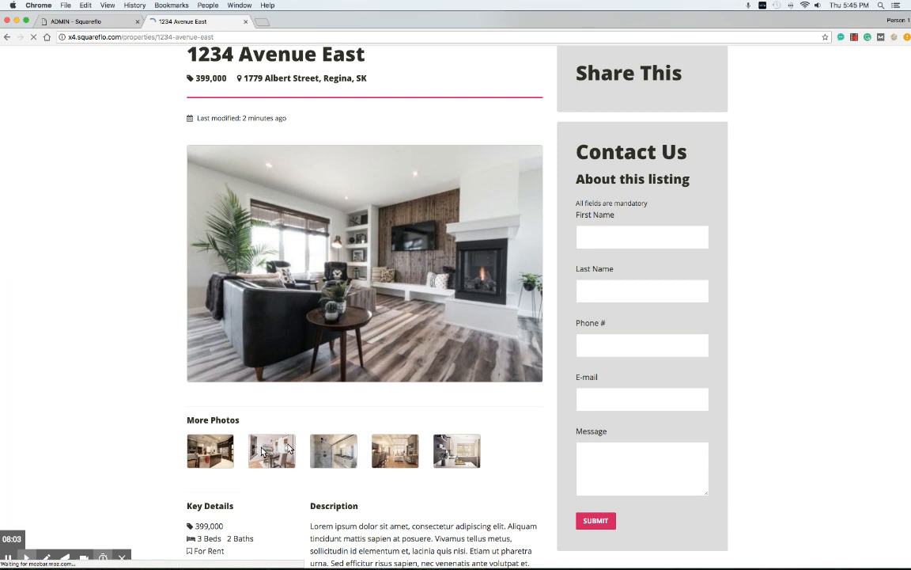
pyautogui.scroll(2, 351, 253)
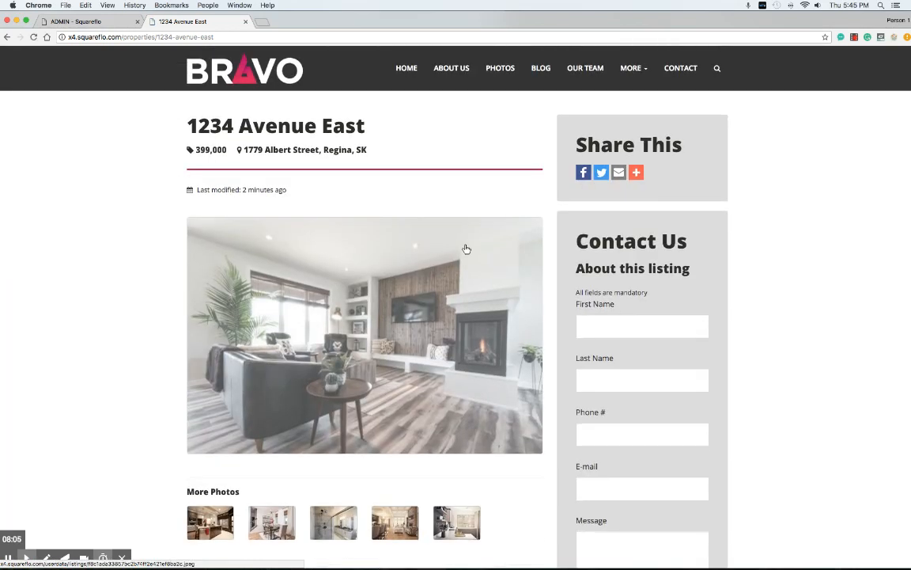
pyautogui.click(599, 324)
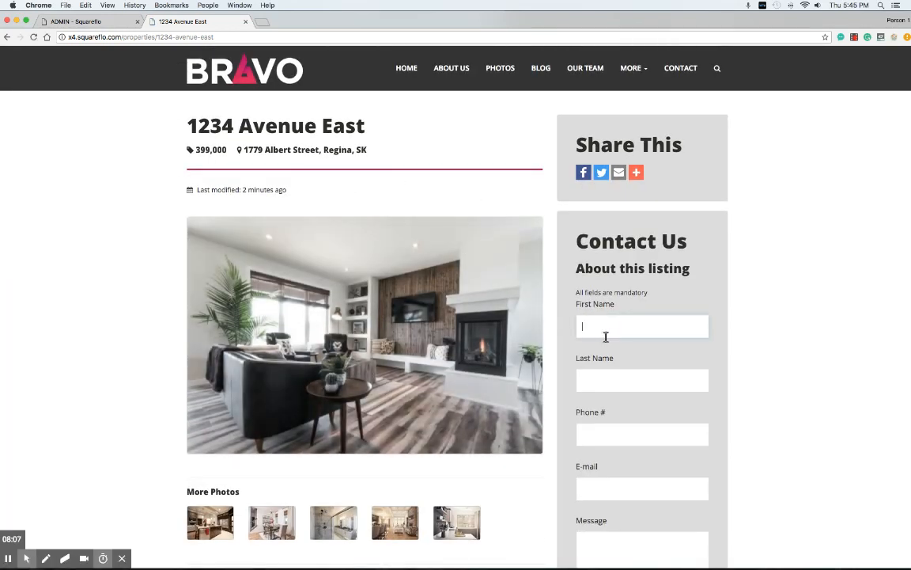
pyautogui.click(592, 375)
pyautogui.click(599, 416)
pyautogui.click(601, 497)
pyautogui.scroll(-1, 610, 491)
pyautogui.click(610, 496)
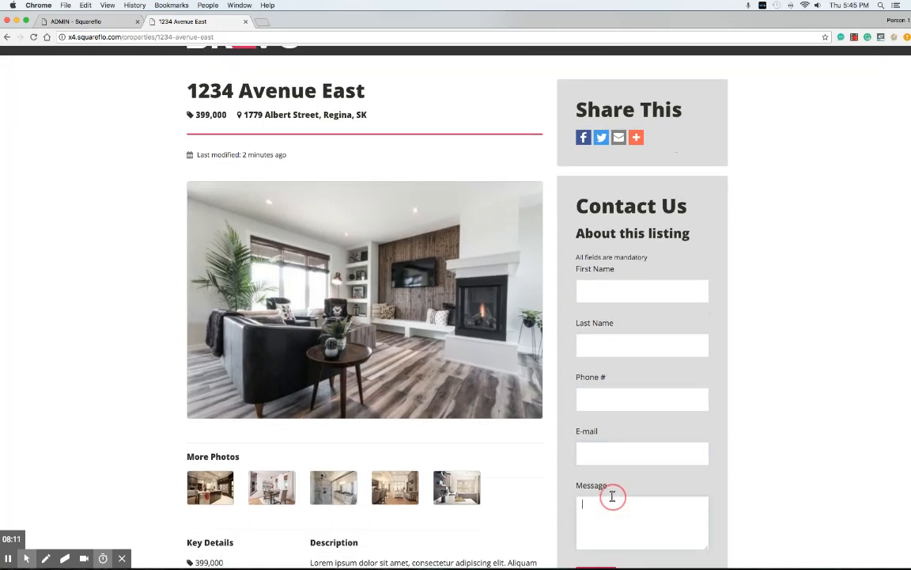
pyautogui.scroll(-2, 618, 377)
pyautogui.scroll(-3, 618, 377)
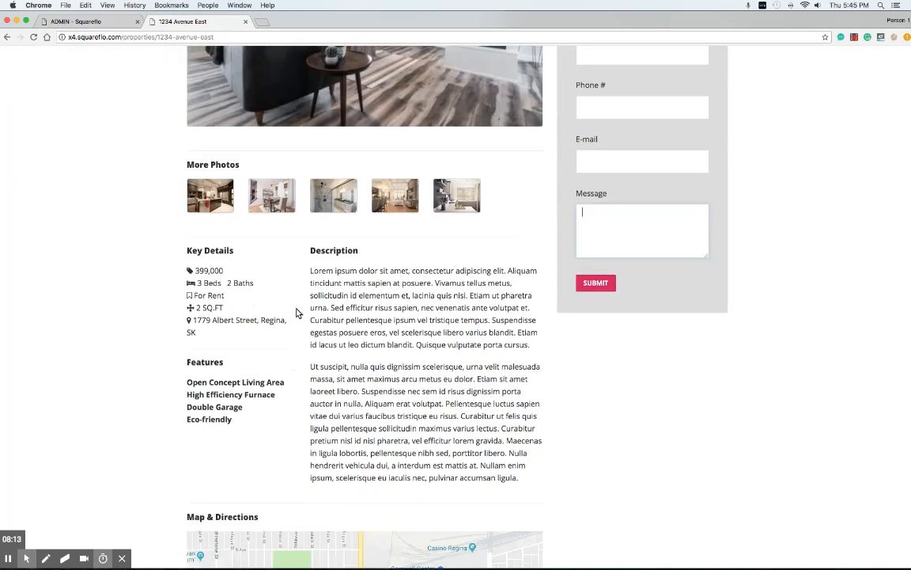
pyautogui.scroll(5, 117, 220)
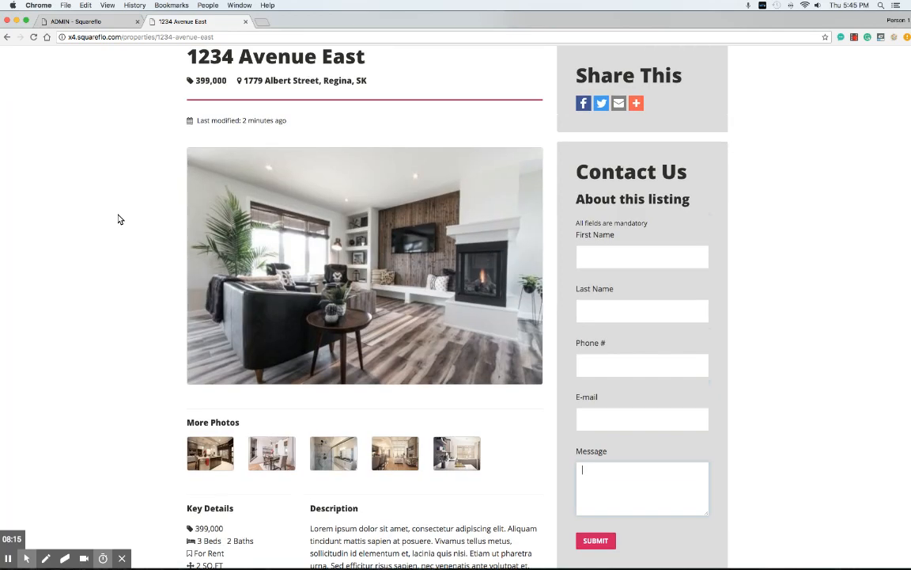